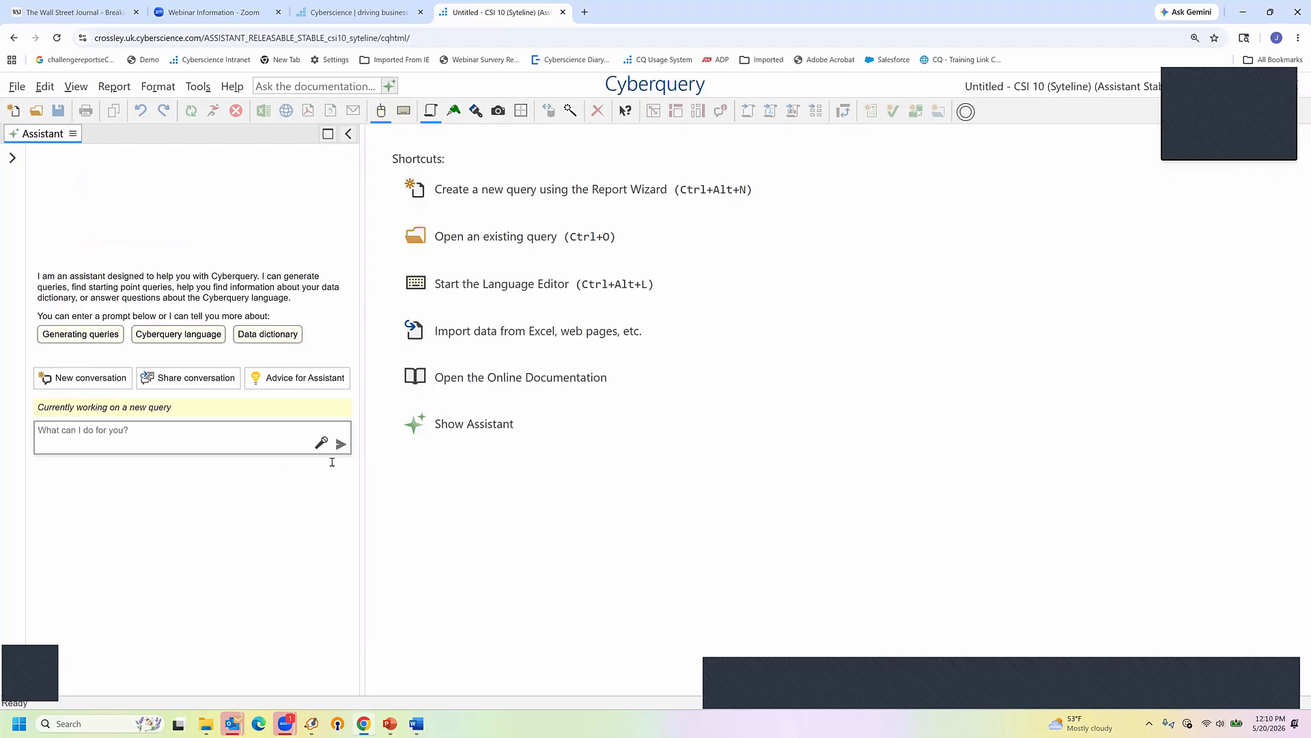
Step: Ask the Assistant to "show me an AR aging report"
{"action": "left_click", "coordinate": [257, 430]}
{"action": "type", "text": "wo"}
{"action": "key", "text": "BackSpace"}
{"action": "key", "text": "BackSpace"}
{"action": "type", "text": "show me an AR aginng report"}
{"action": "key", "text": "Return"}
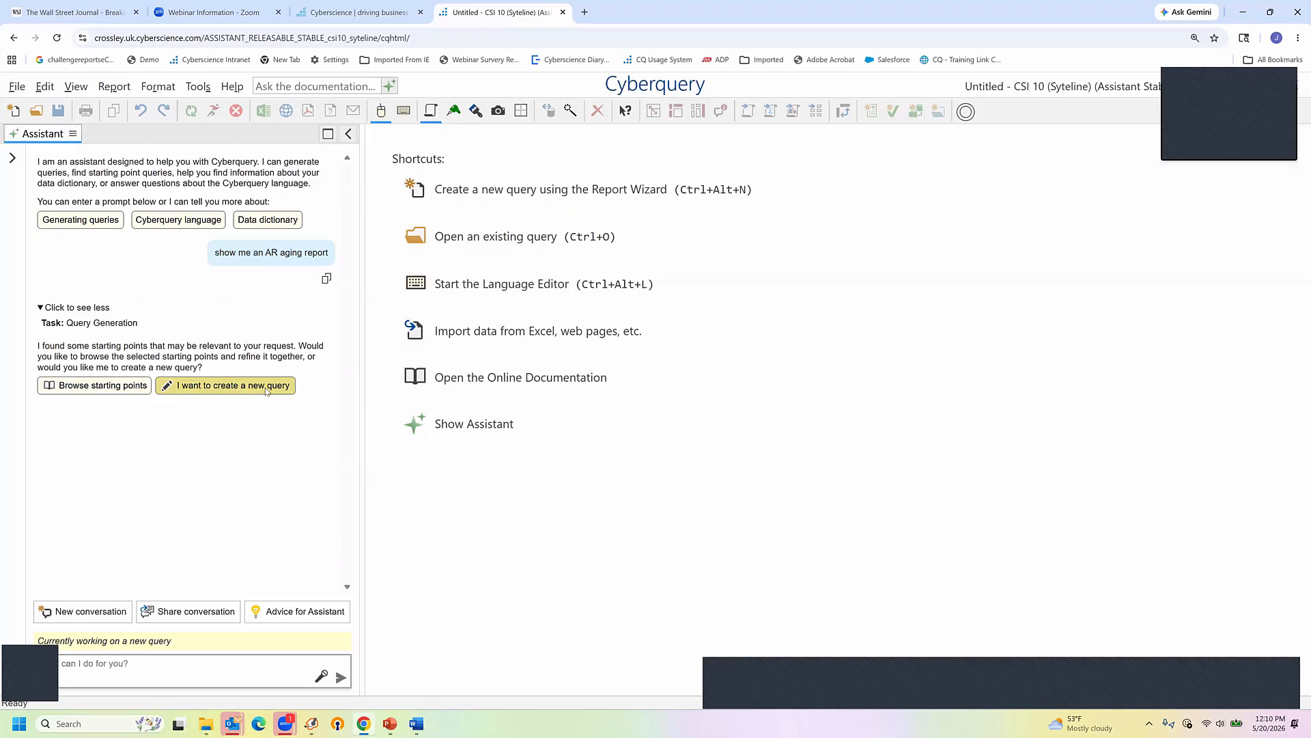
Step: Browse the Assistant's starting points and use sp.ar_aging_input_cust_num_as_of_date_30_60_90.eq as the query's base
{"action": "left_click", "coordinate": [93, 386]}
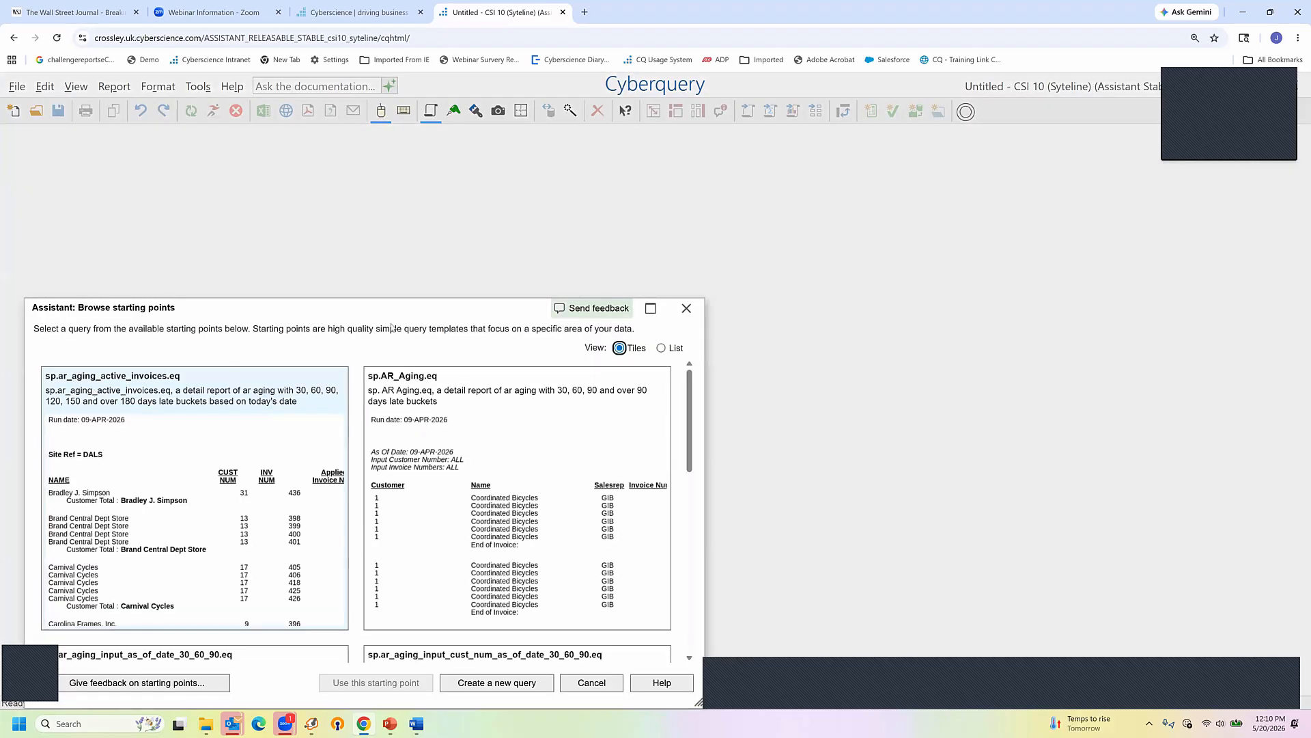
{"action": "left_click_drag", "start_coordinate": [372, 246], "coordinate": [380, 188]}
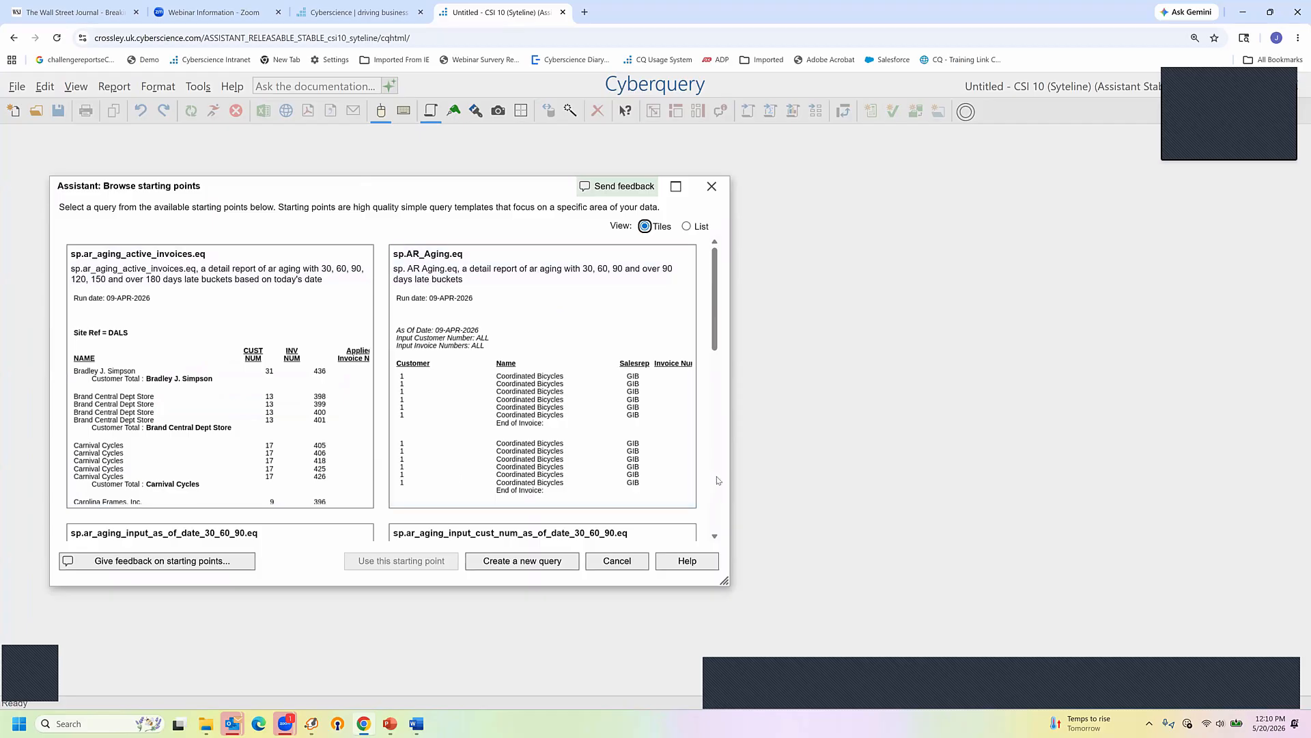
{"action": "scroll", "coordinate": [716, 491], "scroll_direction": "down", "scroll_amount": 3}
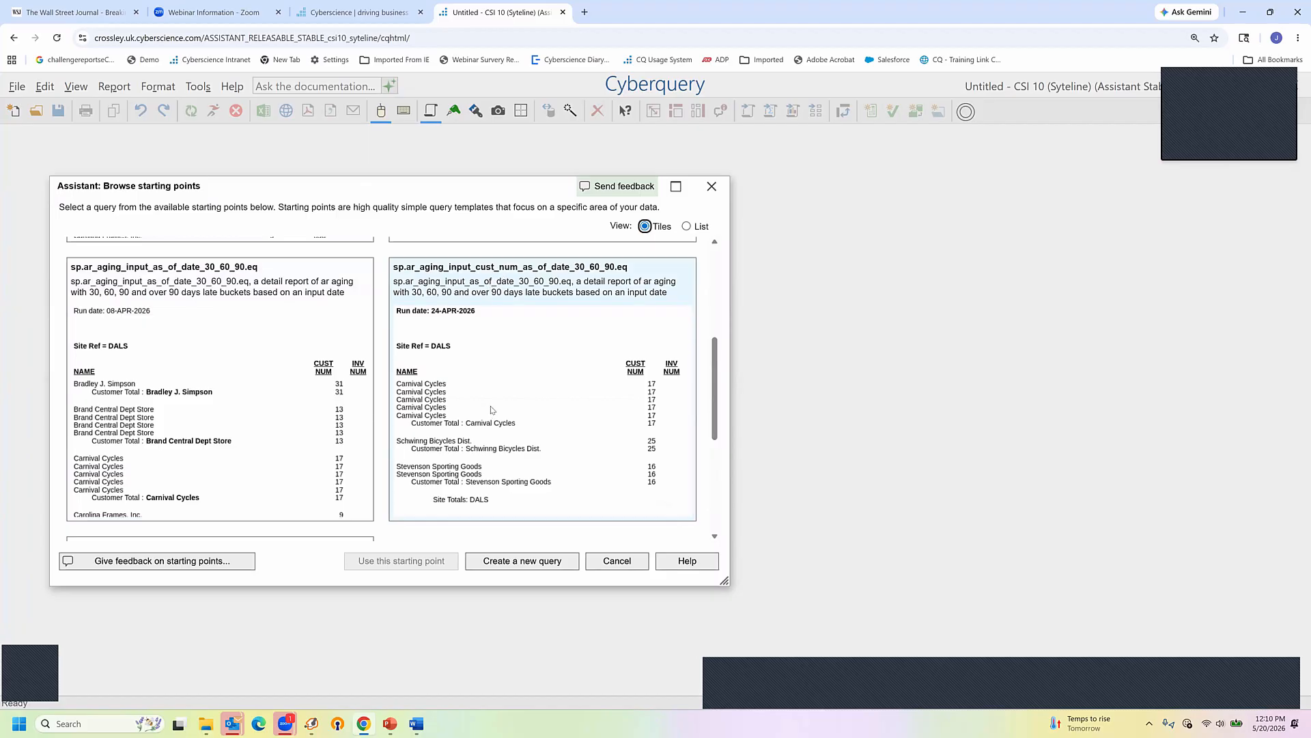
{"action": "left_click", "coordinate": [527, 502]}
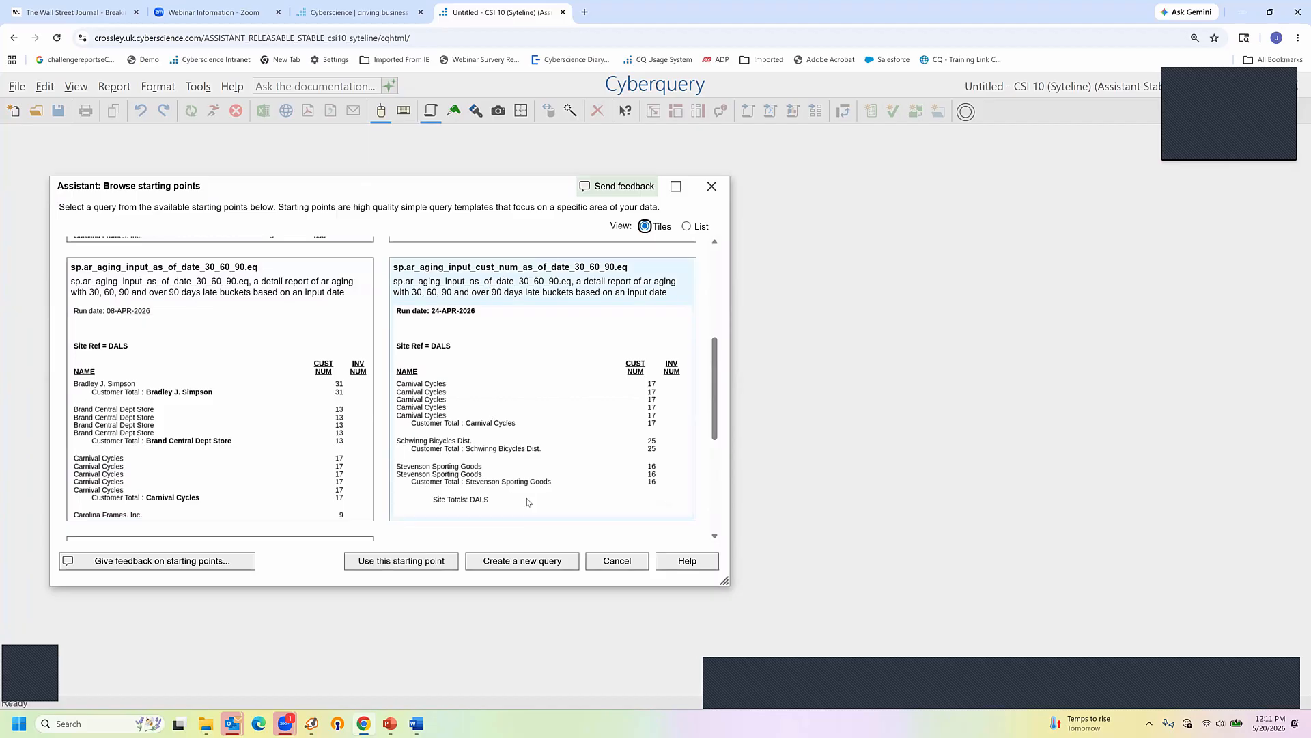
{"action": "left_click", "coordinate": [410, 562]}
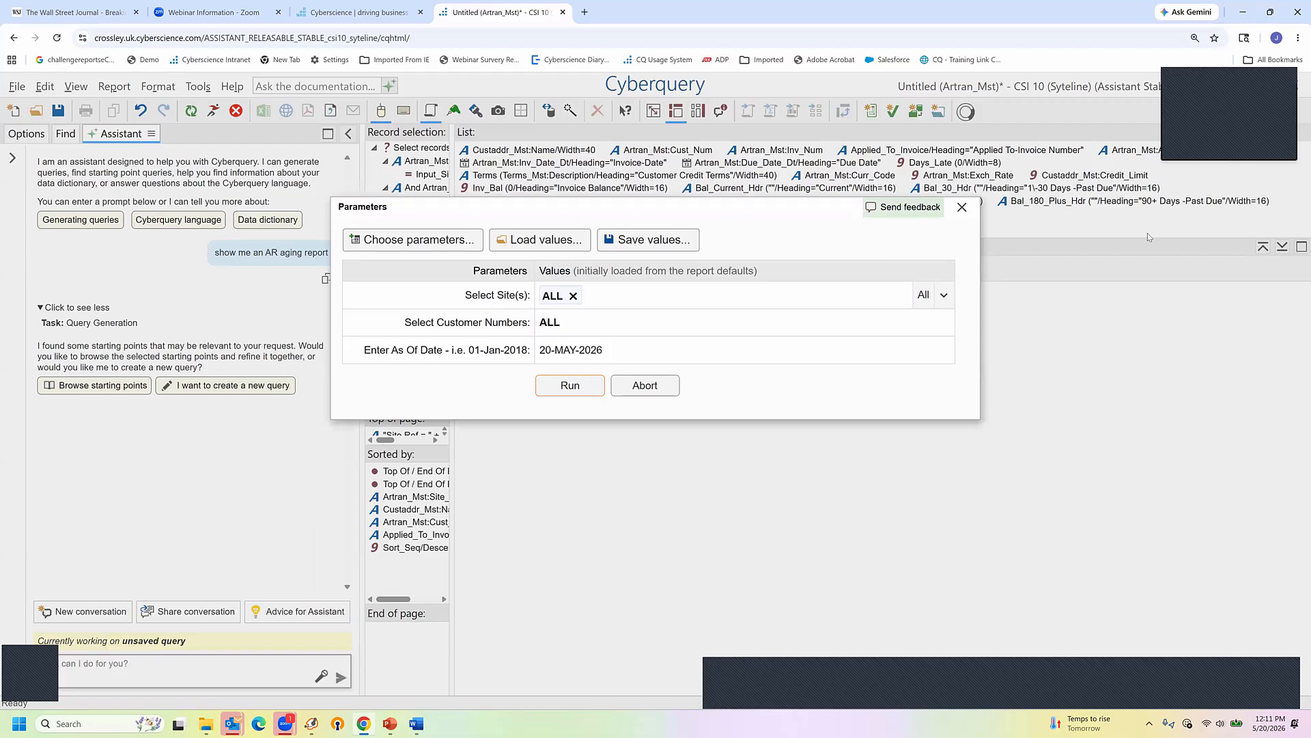
Step: Set the site parameter to LA and select the customers Claymore Bicycles, Gilmore Two Wheelers and Control Bicycles, Inc
{"action": "left_click", "coordinate": [944, 297]}
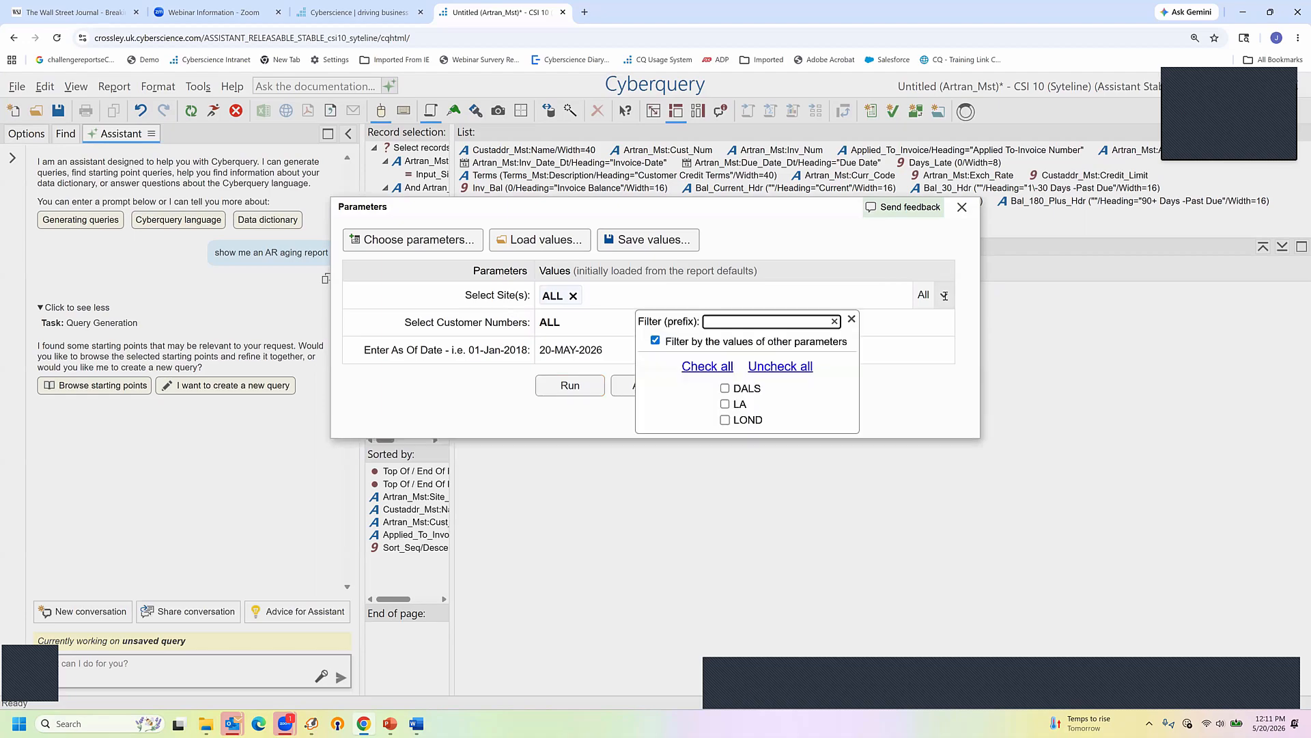
{"action": "left_click", "coordinate": [725, 405]}
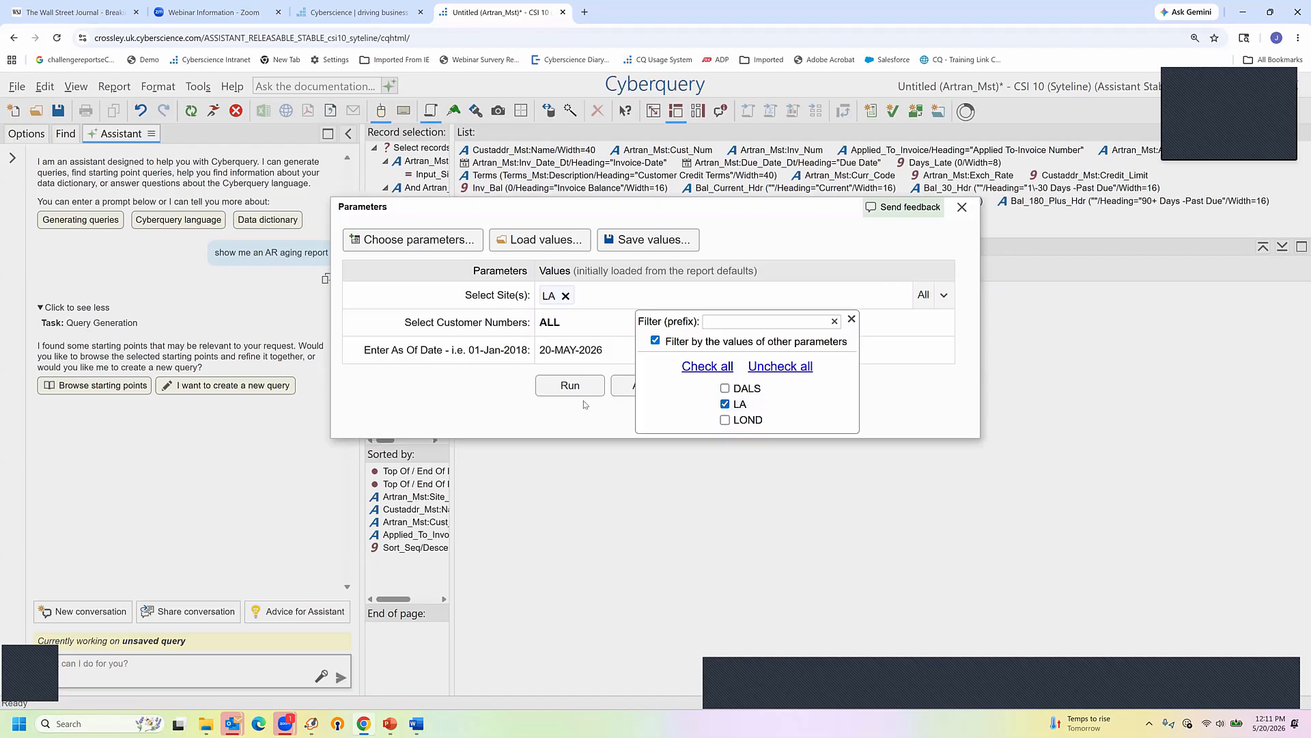
{"action": "left_click", "coordinate": [574, 322]}
{"action": "left_click", "coordinate": [633, 321]}
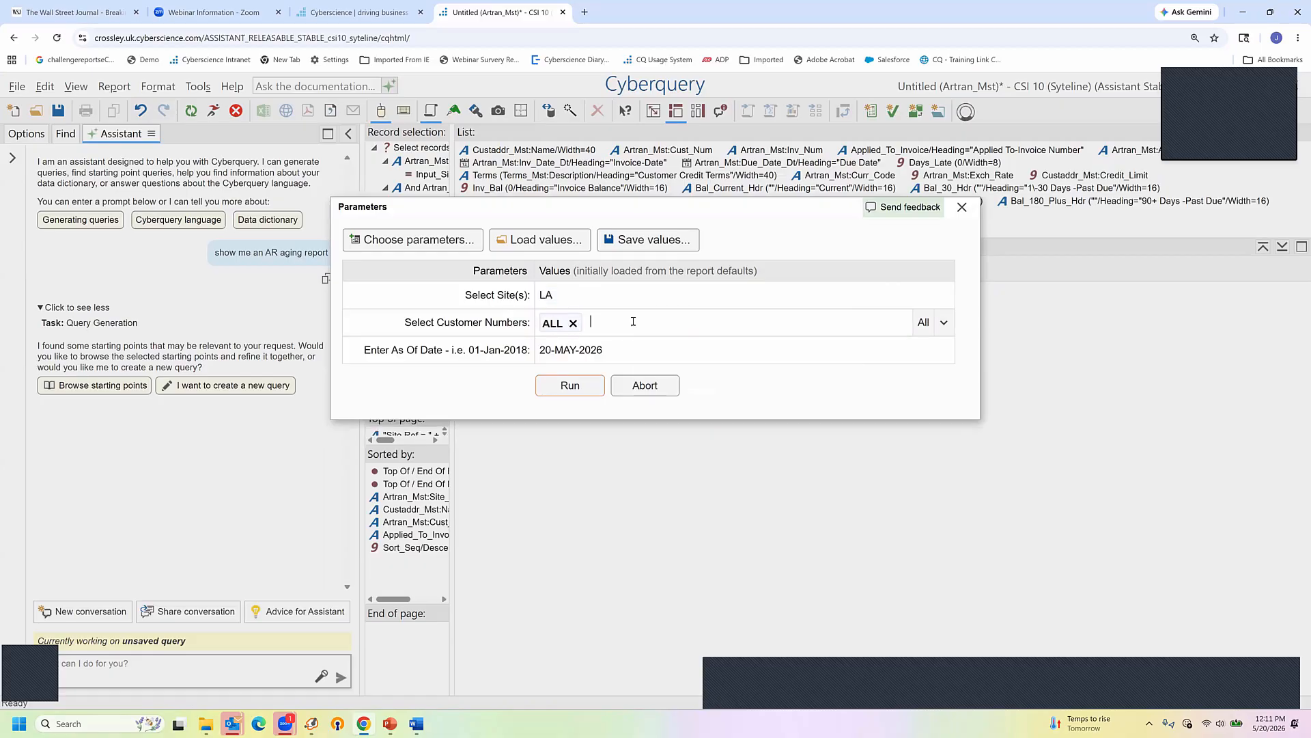
{"action": "left_click", "coordinate": [945, 323]}
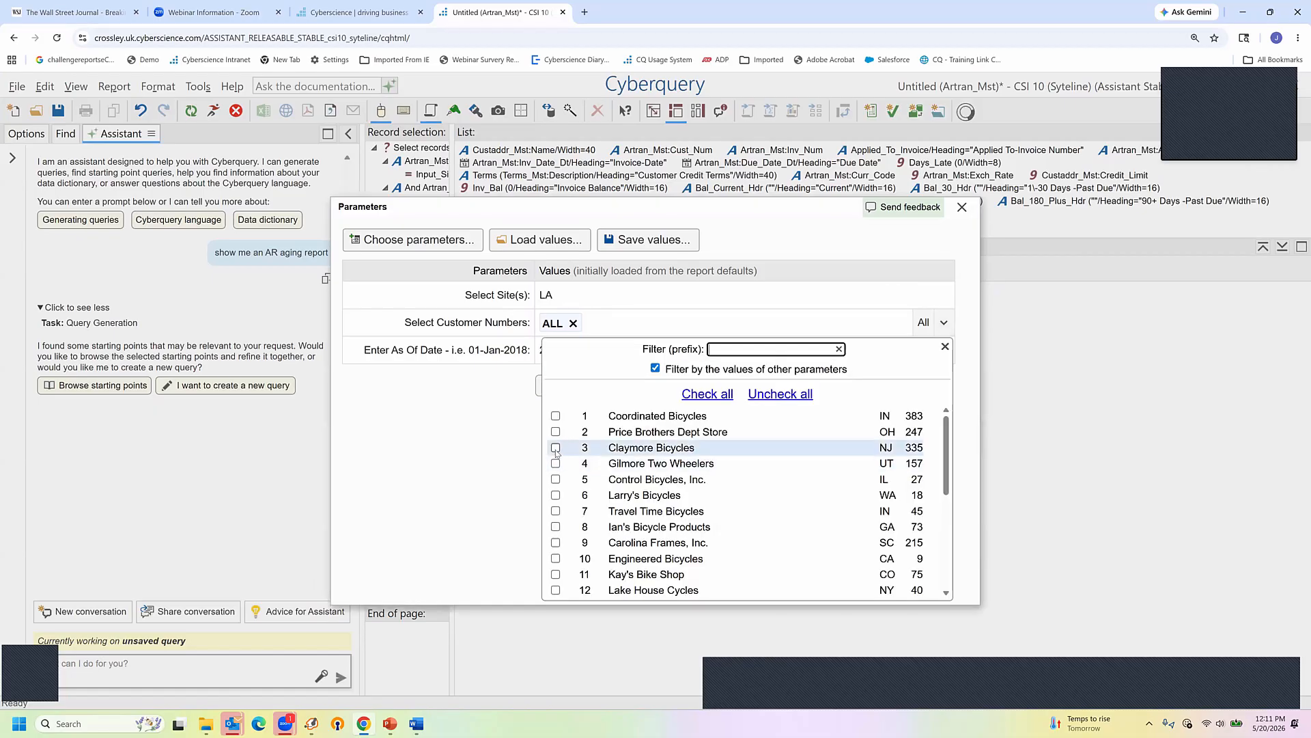
{"action": "left_click", "coordinate": [556, 448]}
{"action": "left_click", "coordinate": [556, 463]}
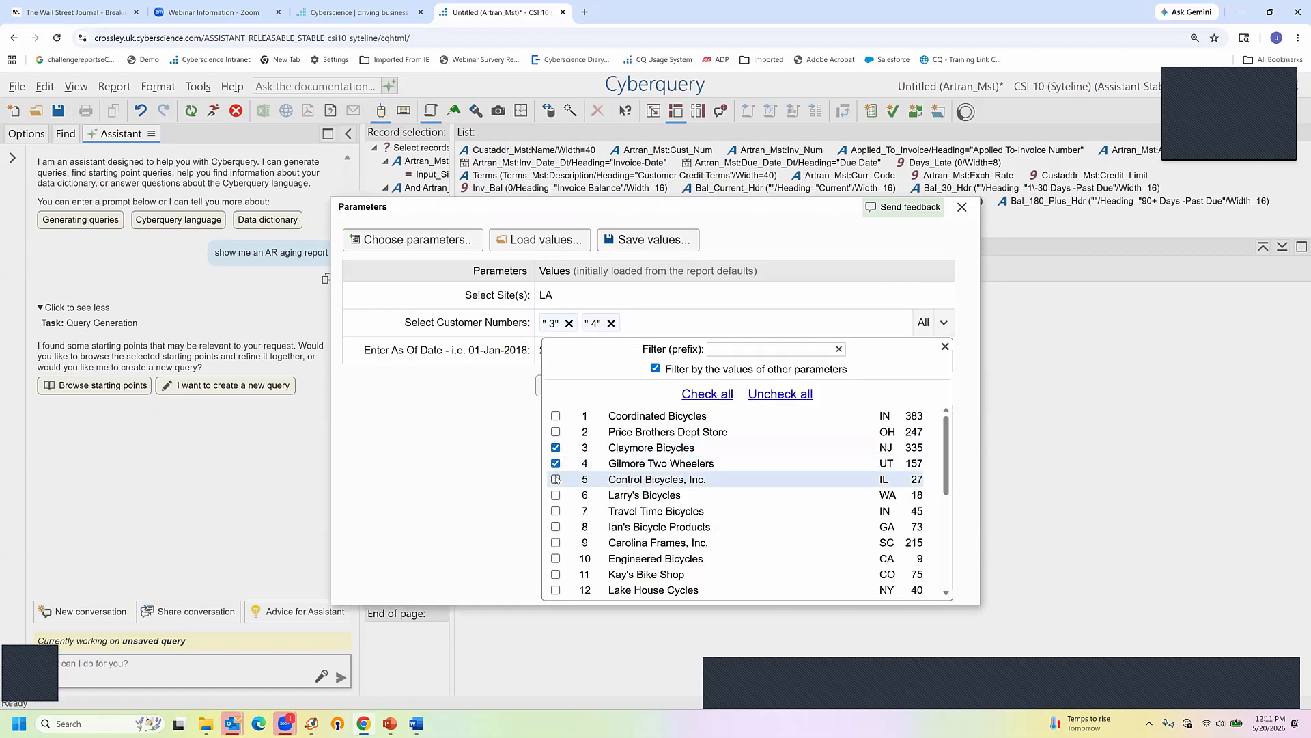
{"action": "left_click", "coordinate": [556, 479]}
{"action": "left_click", "coordinate": [496, 393]}
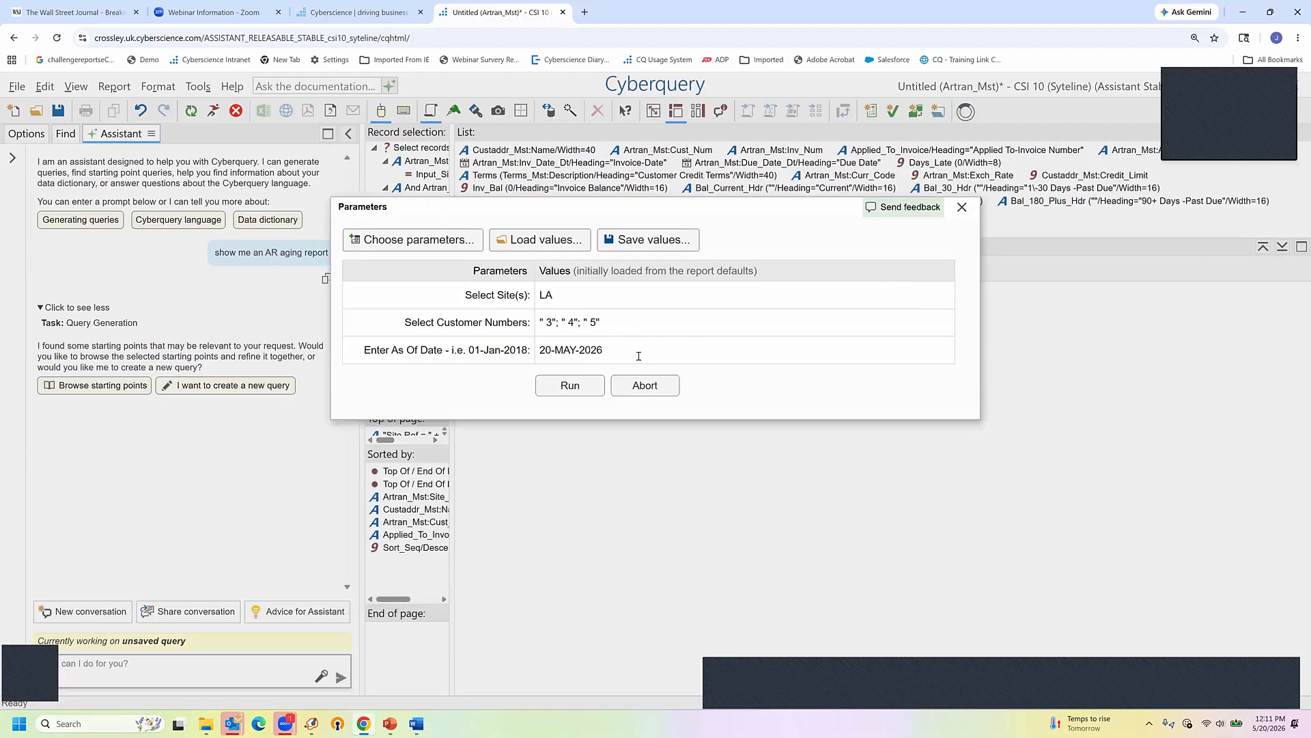
Step: Set the as-of date parameter to 01.10.2018 and run the report
{"action": "left_click", "coordinate": [608, 349]}
{"action": "key", "text": "ctrl+a"}
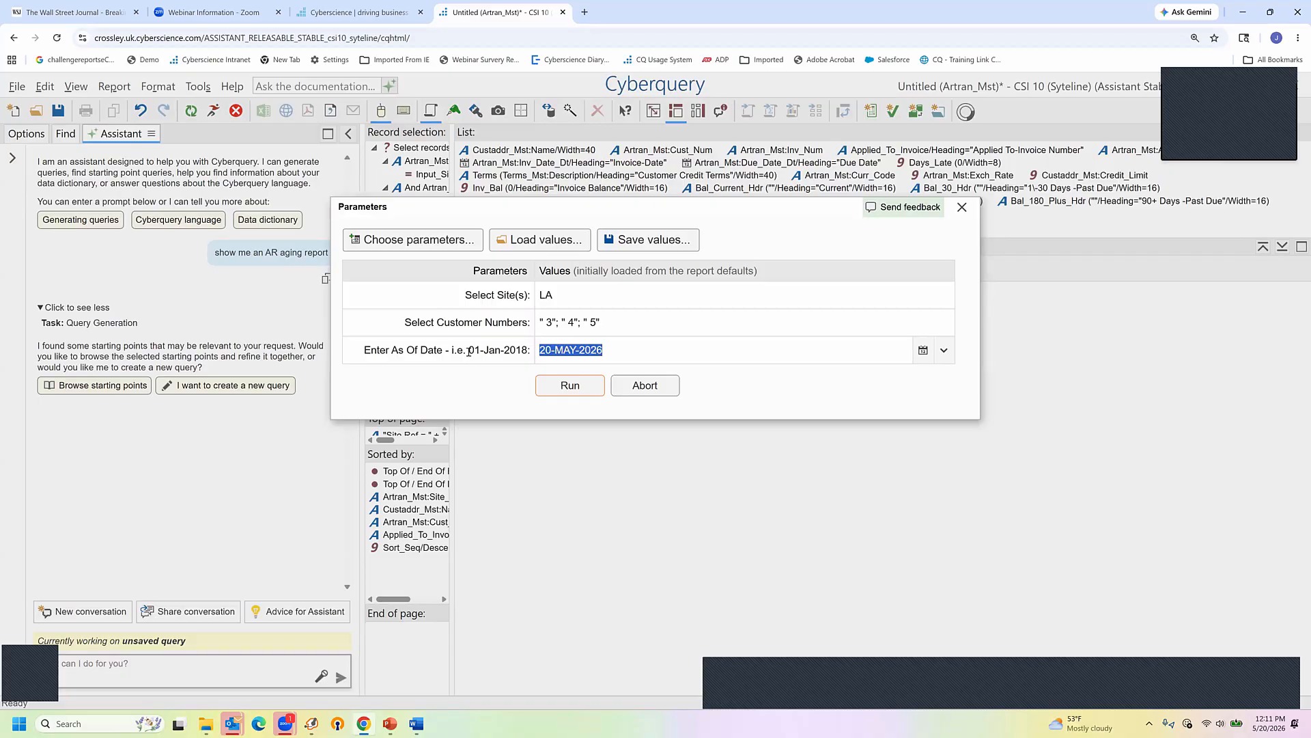
{"action": "type", "text": "01.10.2018"}
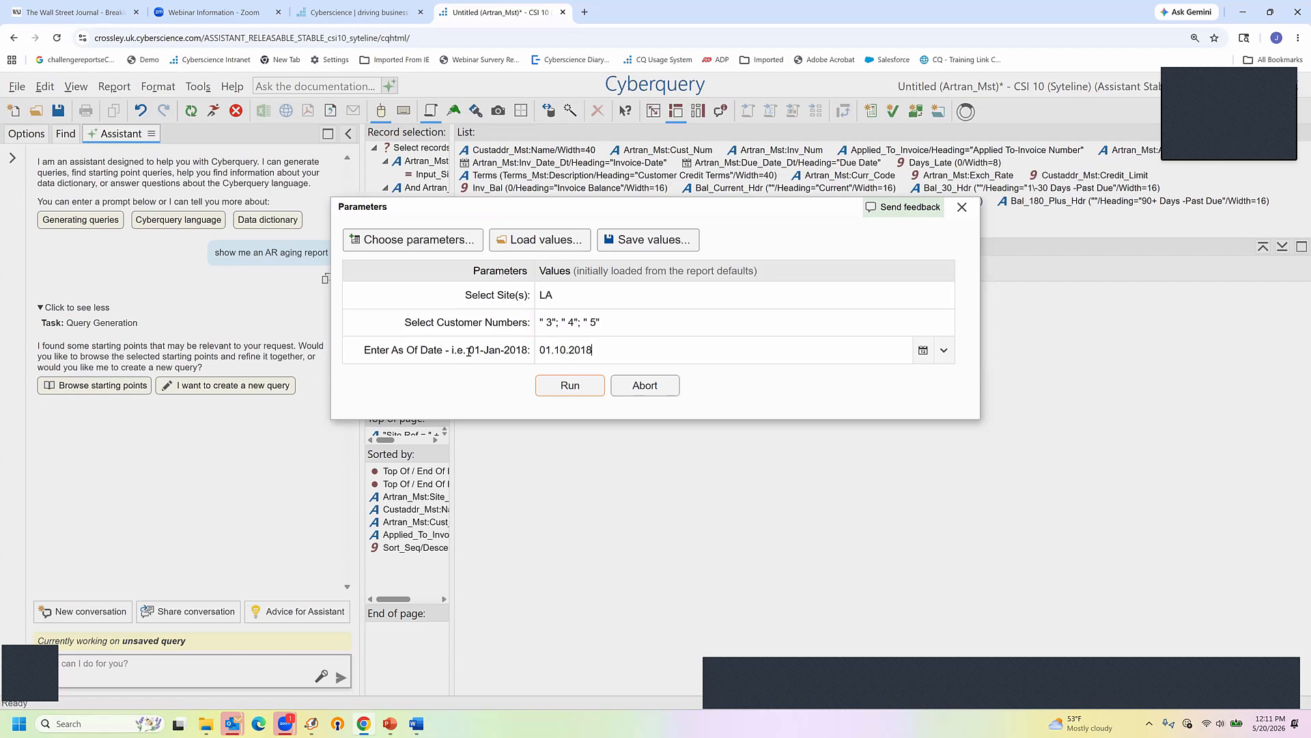
{"action": "left_click", "coordinate": [571, 387]}
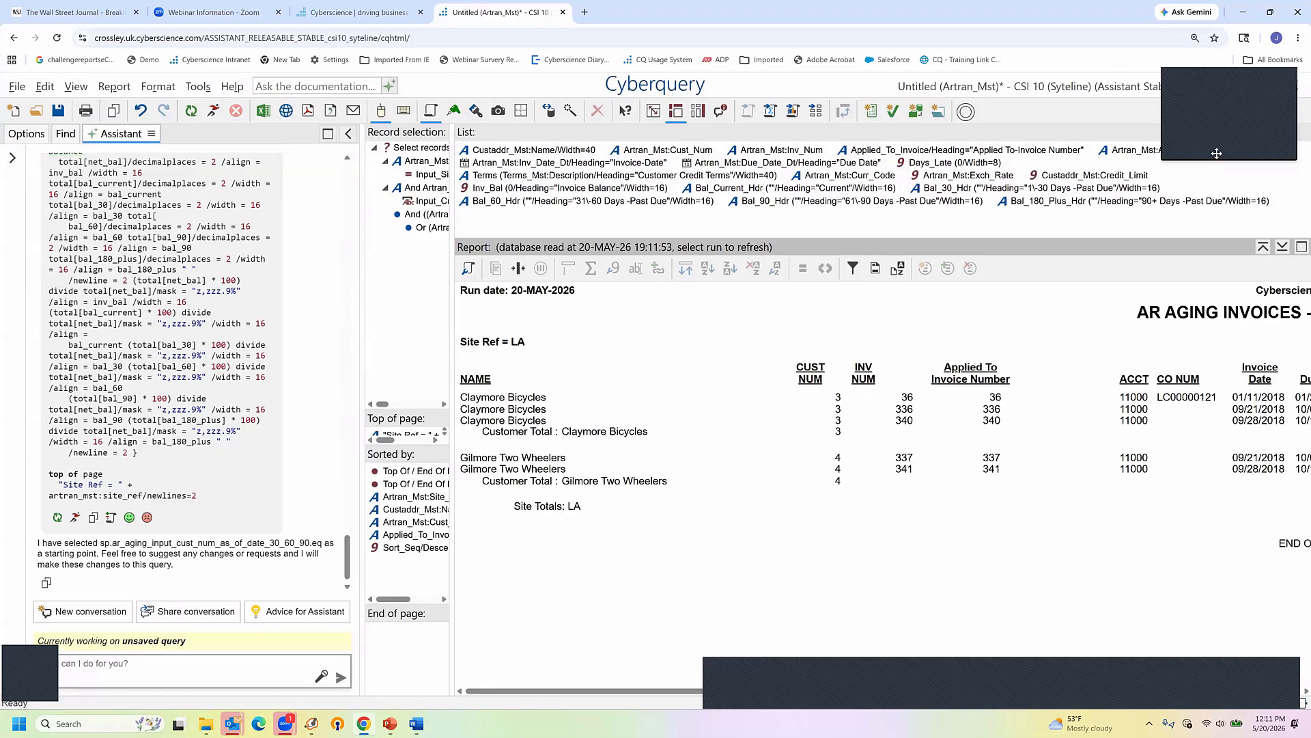
Step: Maximize the AR aging report and examine its invoice lines and customer totals across to the past-due columns
{"action": "left_click", "coordinate": [1301, 247]}
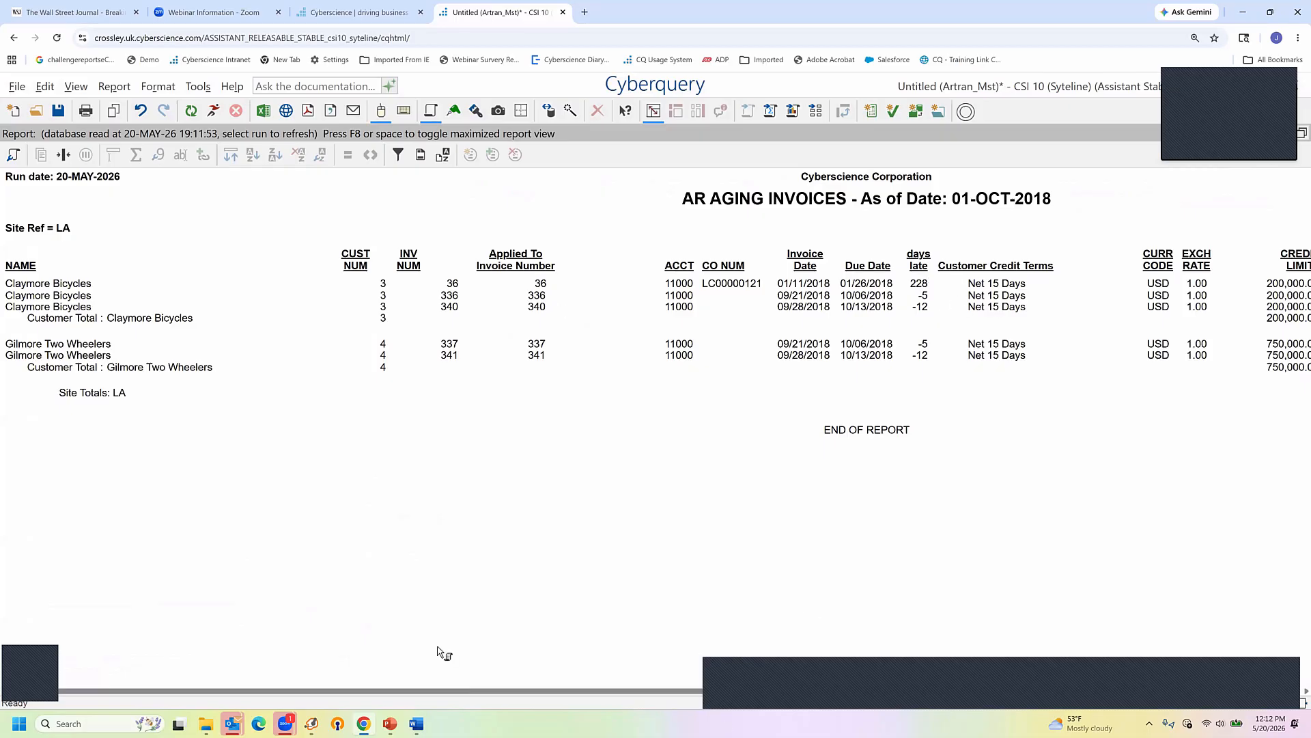
{"action": "left_click_drag", "start_coordinate": [382, 690], "coordinate": [444, 691]}
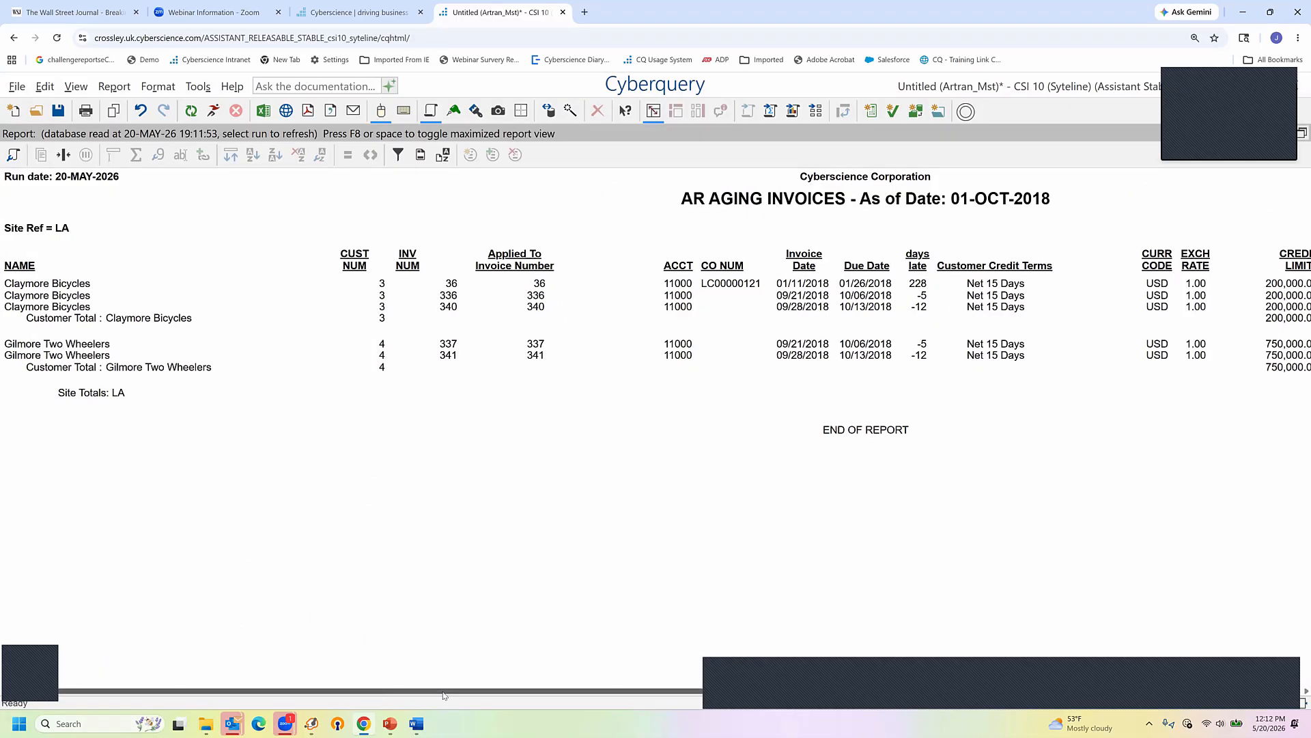
{"action": "left_click_drag", "start_coordinate": [715, 717], "coordinate": [381, 694]}
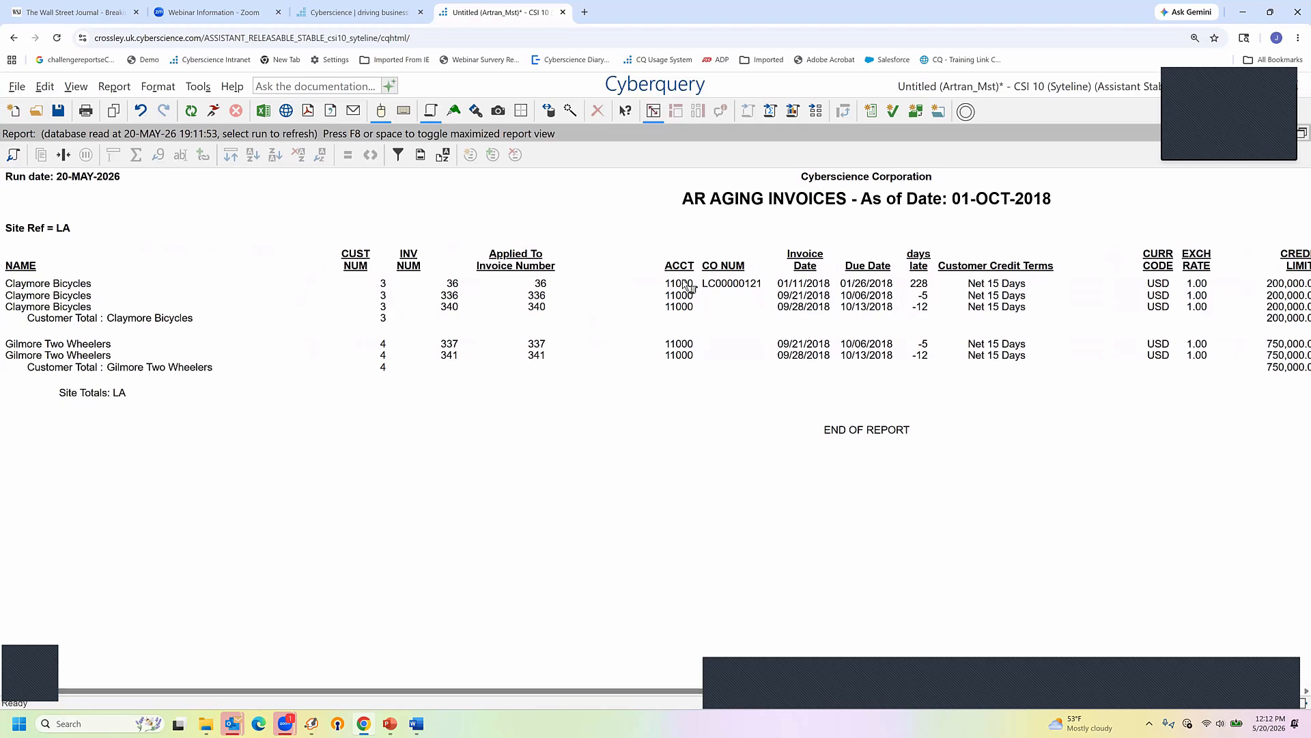
{"action": "left_click", "coordinate": [541, 285]}
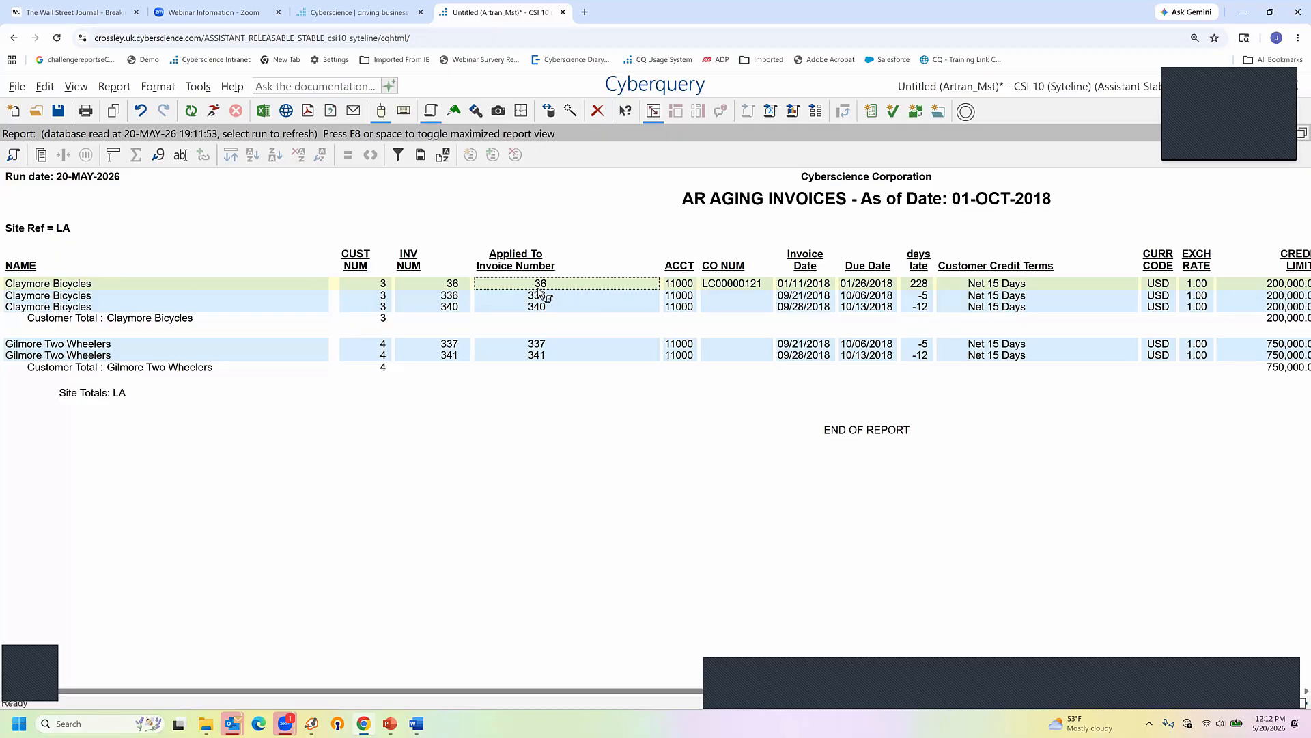
{"action": "left_click", "coordinate": [170, 320]}
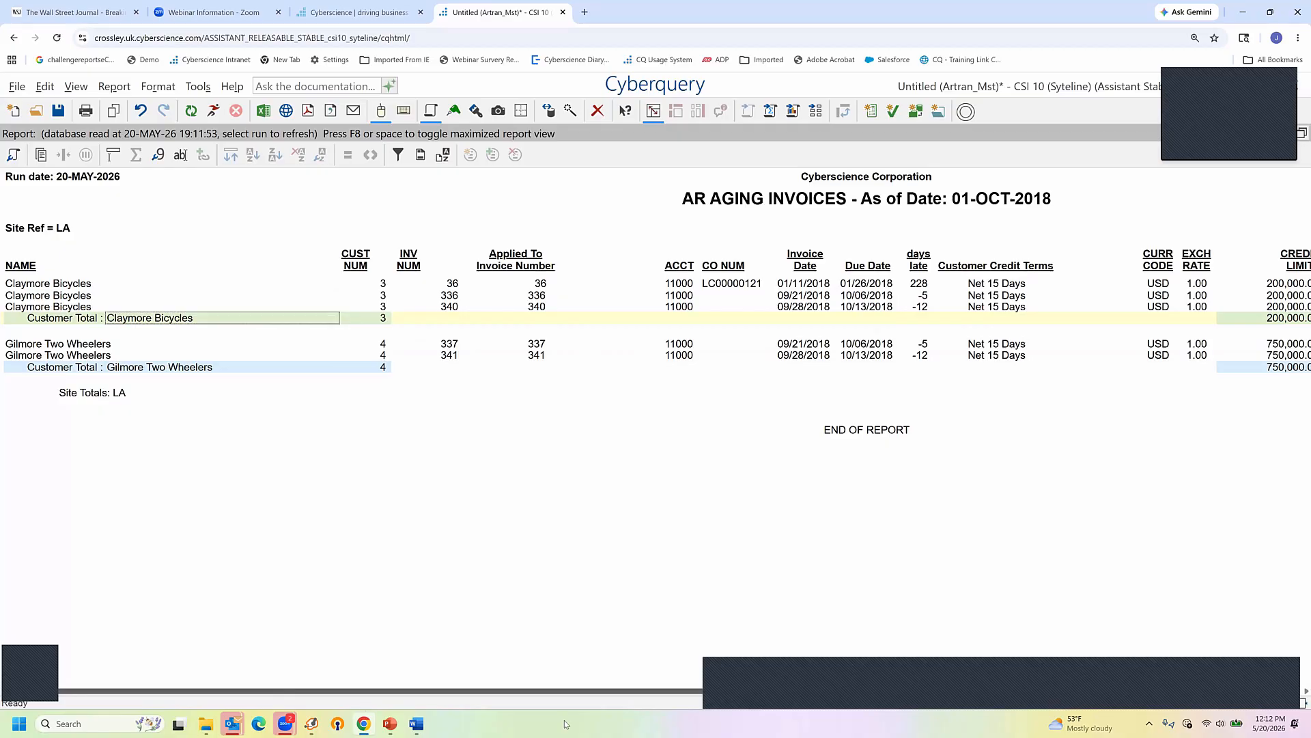
{"action": "left_click_drag", "start_coordinate": [566, 724], "coordinate": [667, 724]}
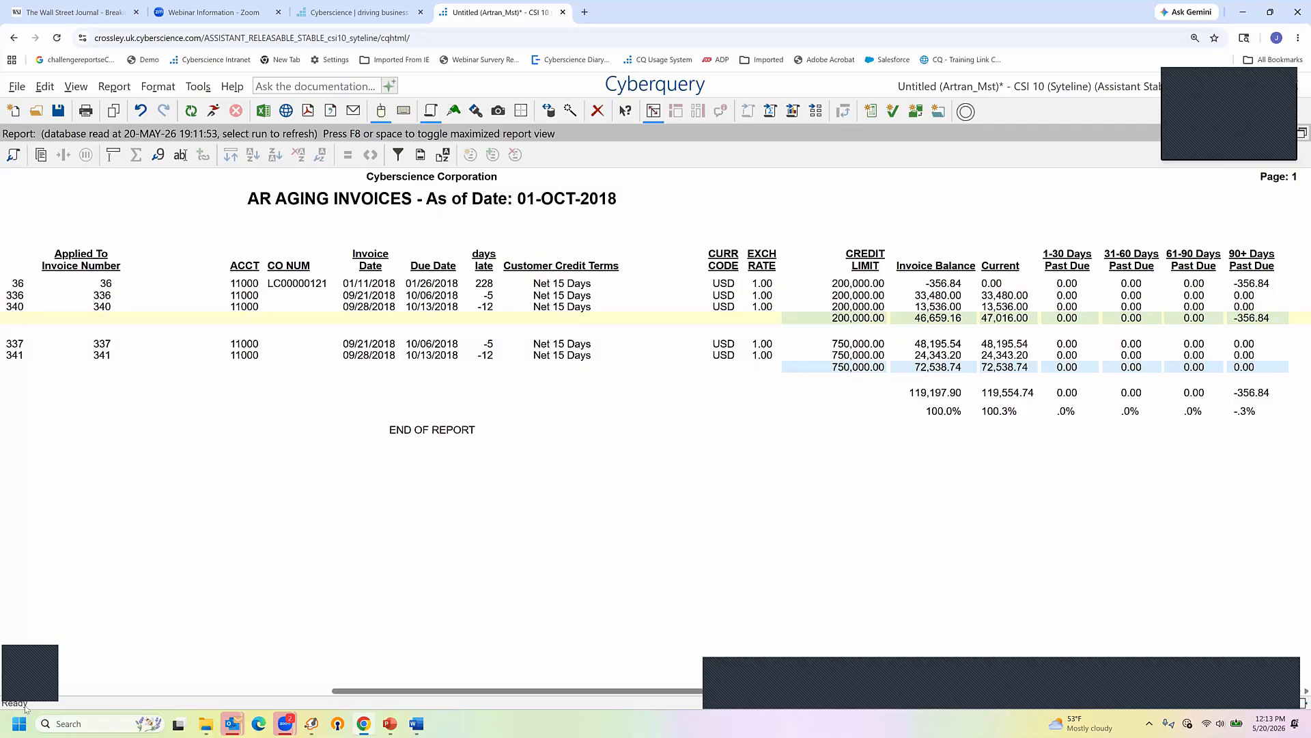
Step: Examine the LA site totals line from the start of the report across to its aging balances
{"action": "left_click", "coordinate": [61, 694]}
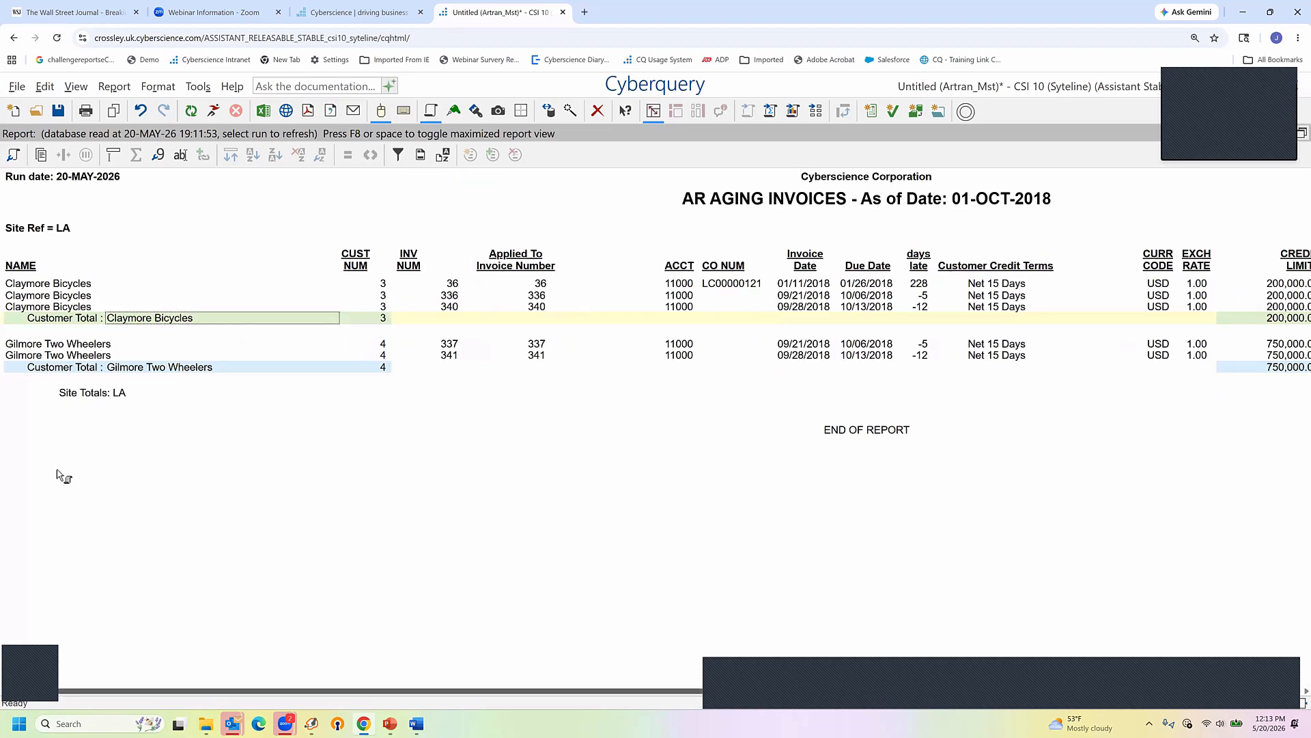
{"action": "left_click", "coordinate": [104, 395]}
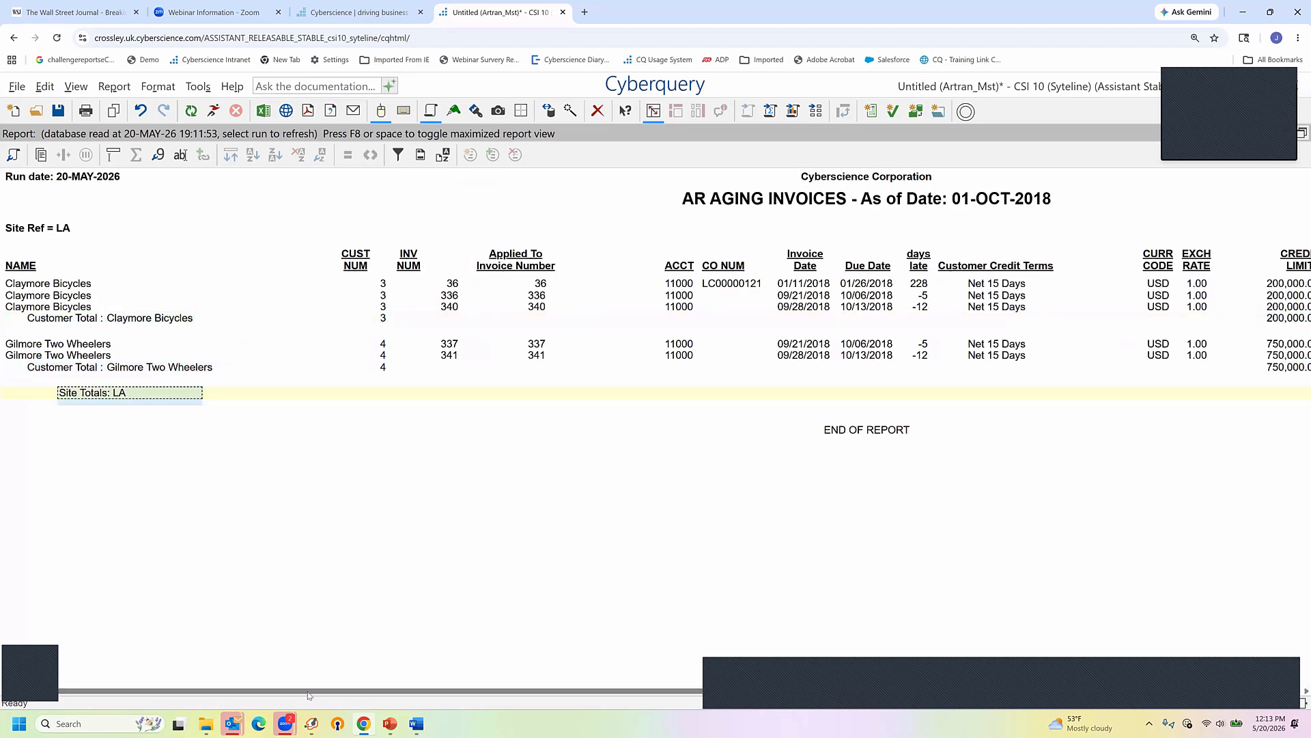
{"action": "left_click_drag", "start_coordinate": [309, 695], "coordinate": [670, 725]}
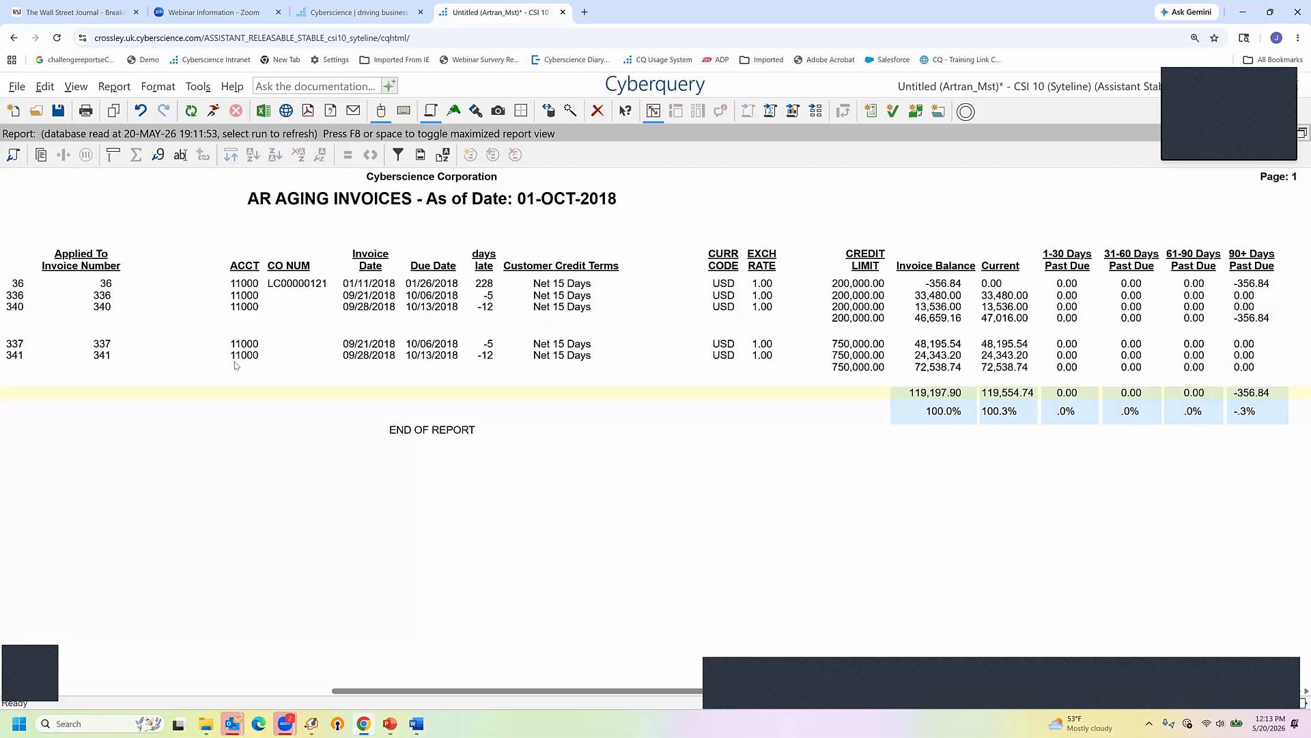
Step: Restore the report to its normal size and review the Assistant's conversation history, closing the history when done
{"action": "key", "text": "F8"}
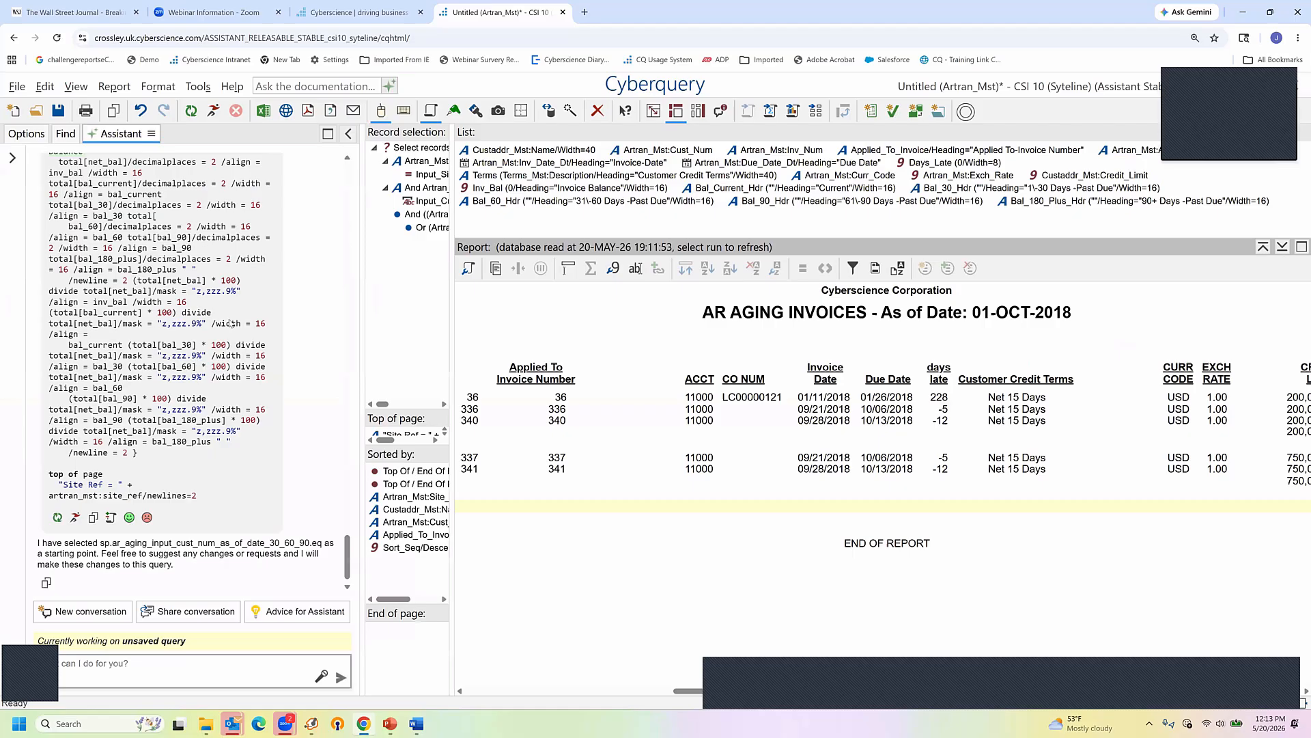
{"action": "left_click", "coordinate": [12, 158]}
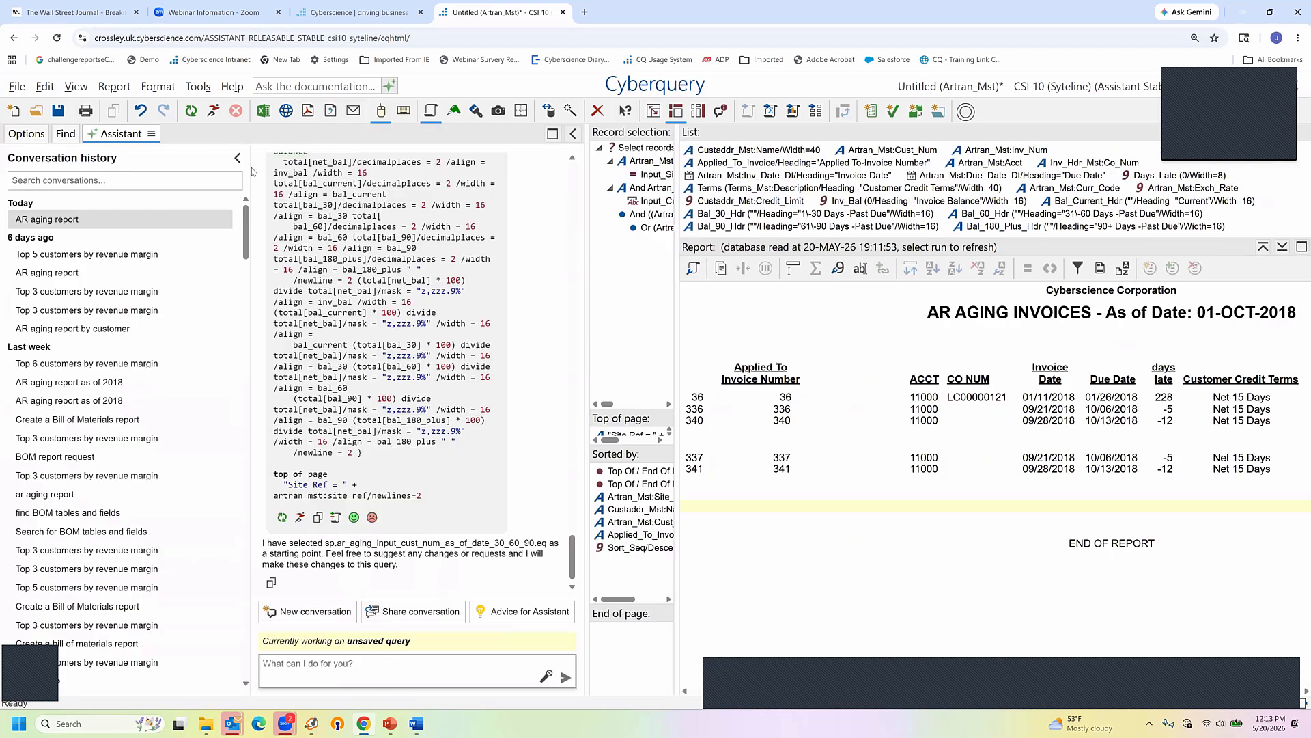
{"action": "left_click", "coordinate": [236, 159]}
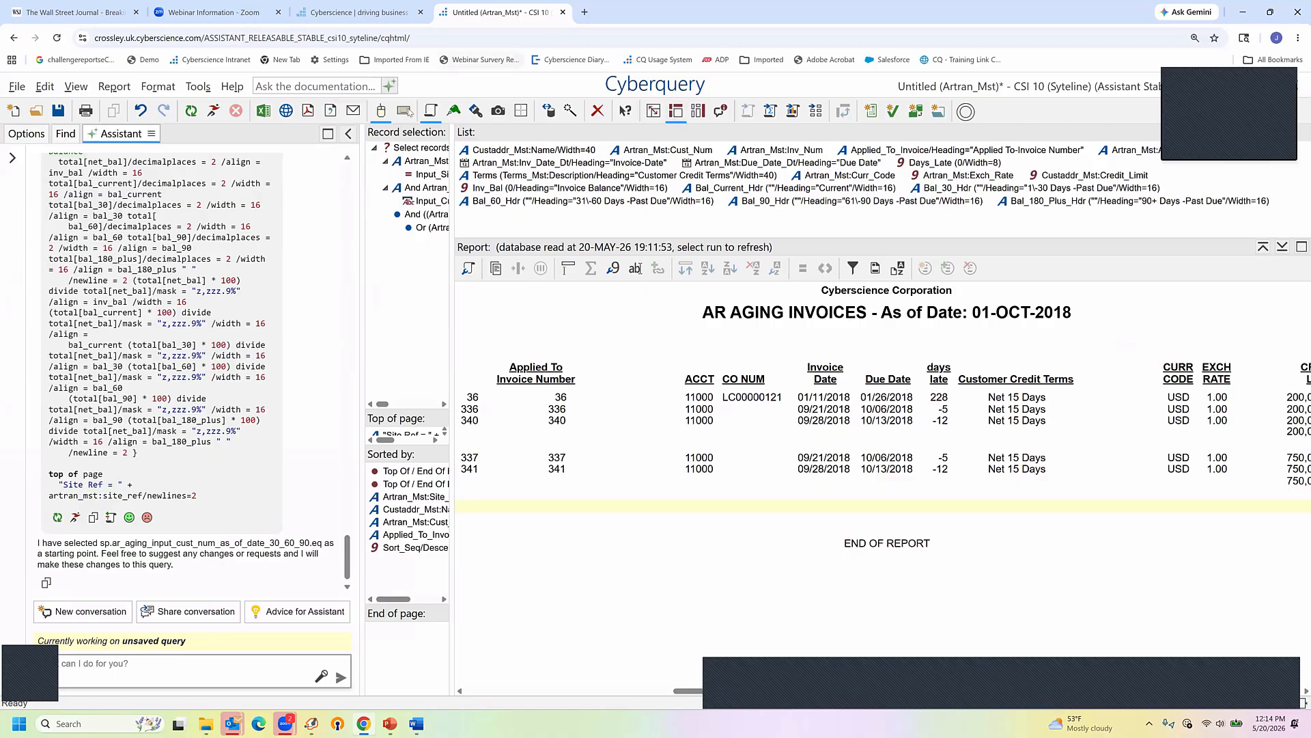
Step: Show the query's code in the Language Editor and examine its parameter definitions, where and sorted by clauses, and the end of applied_to_invoice section
{"action": "left_click", "coordinate": [405, 111]}
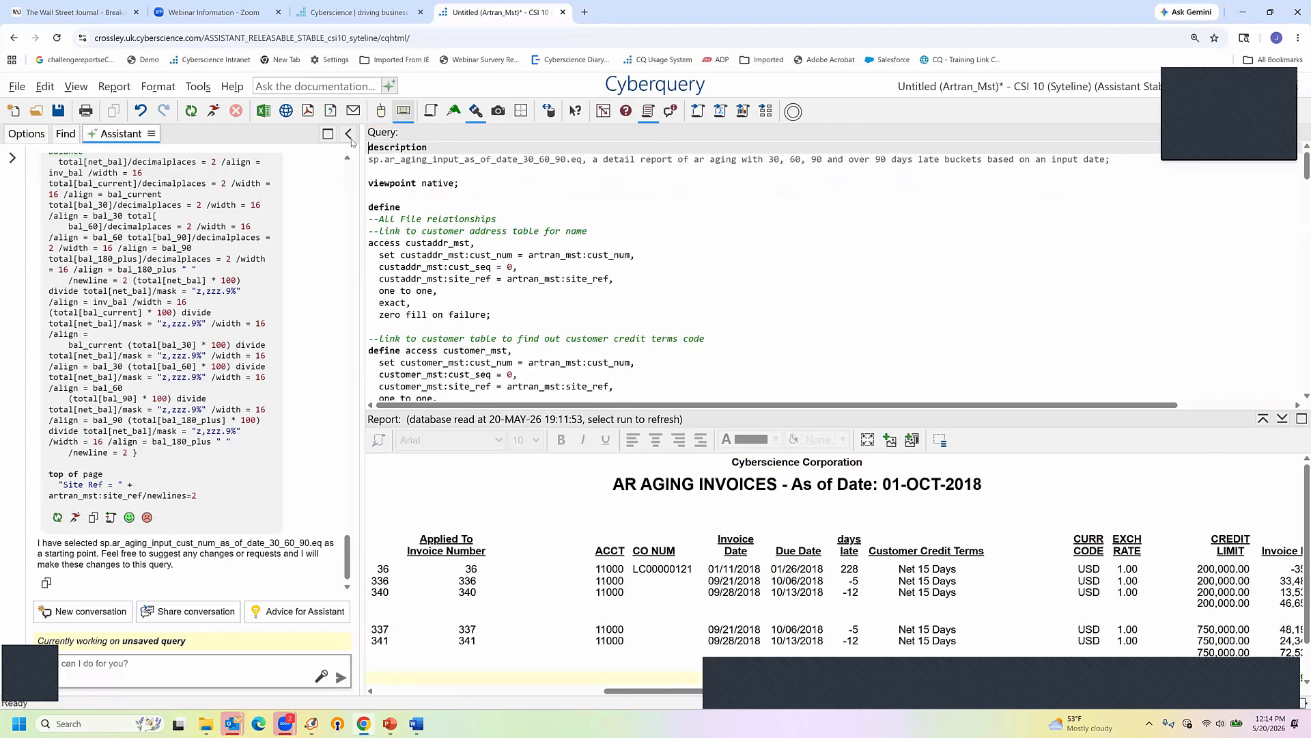
{"action": "left_click", "coordinate": [25, 137]}
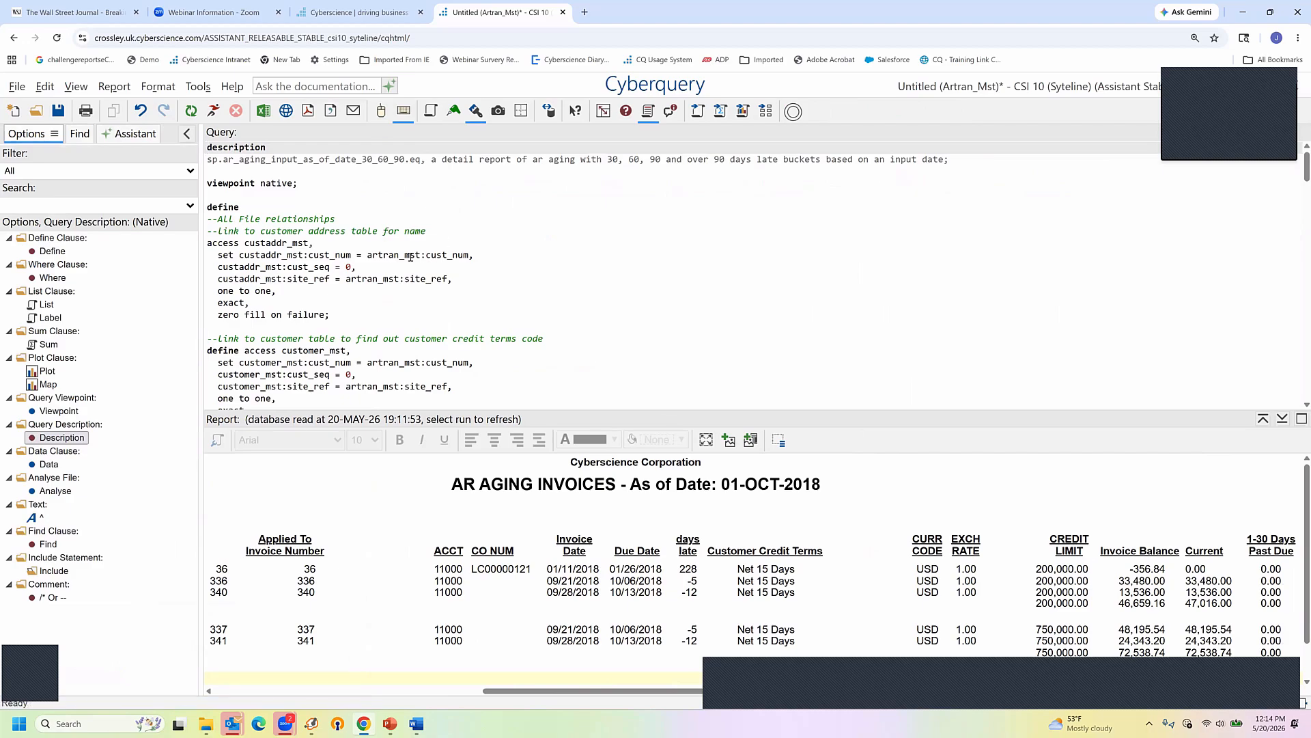
{"action": "scroll", "coordinate": [410, 256], "scroll_direction": "down", "scroll_amount": 15}
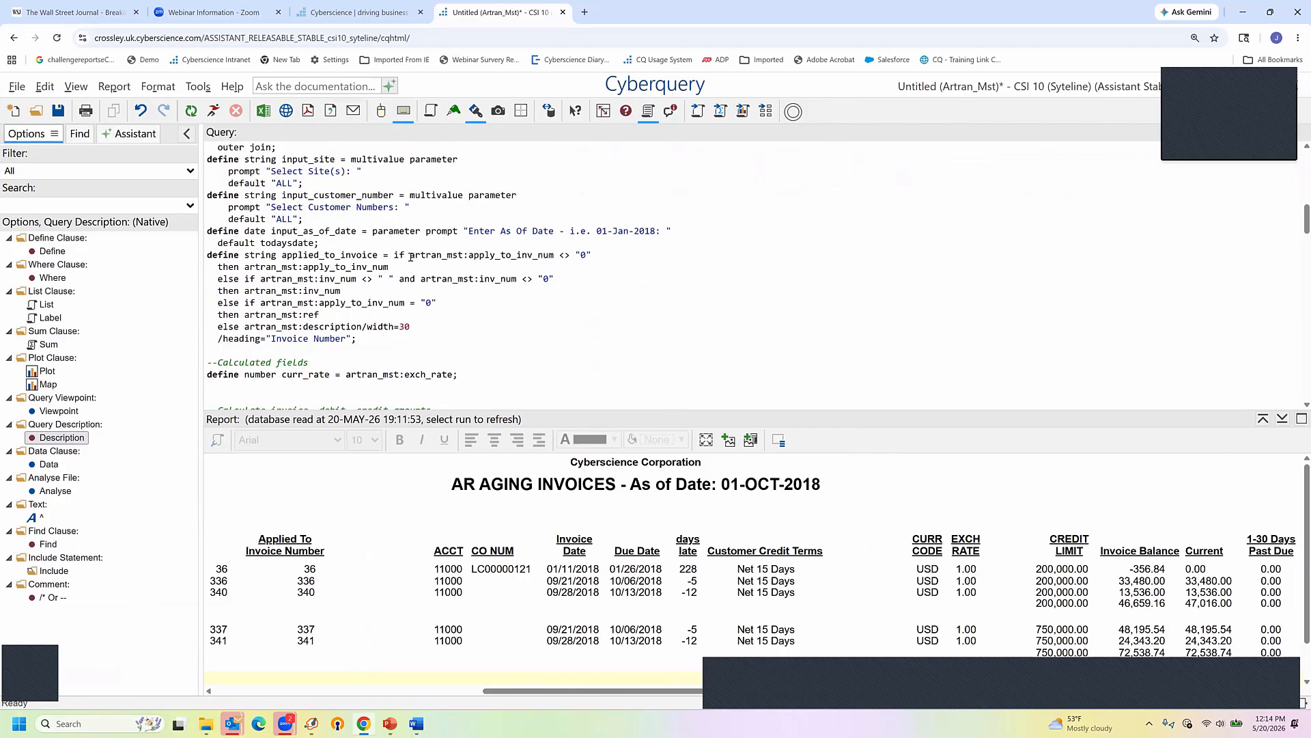
{"action": "scroll", "coordinate": [358, 243], "scroll_direction": "down", "scroll_amount": 5}
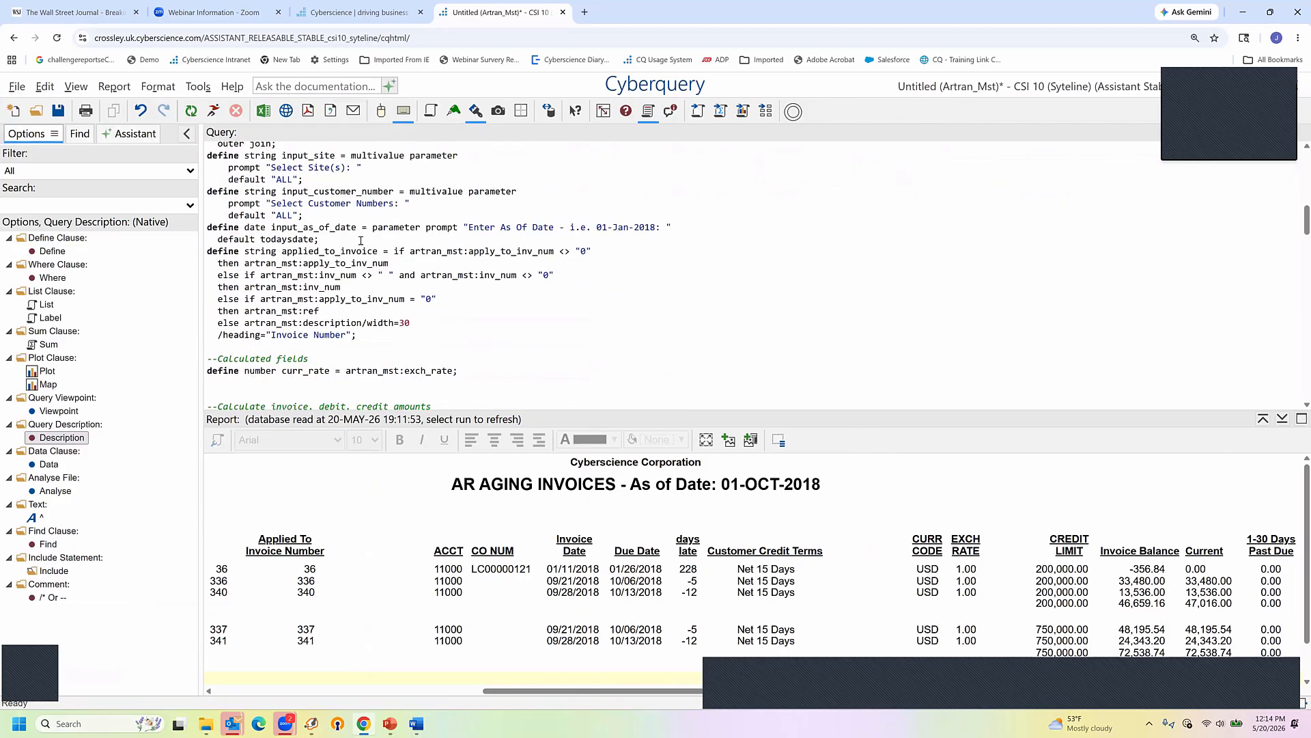
{"action": "scroll", "coordinate": [361, 241], "scroll_direction": "down", "scroll_amount": 15}
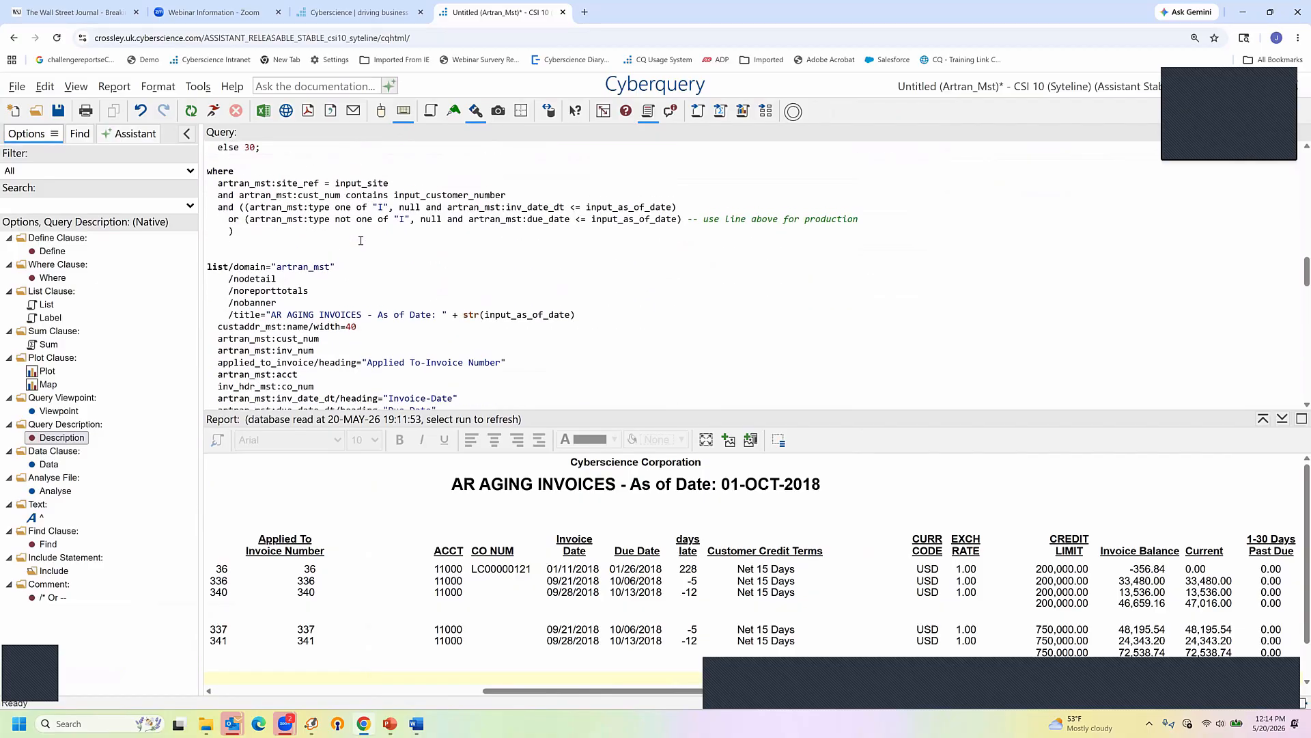
{"action": "scroll", "coordinate": [361, 240], "scroll_direction": "down", "scroll_amount": 8}
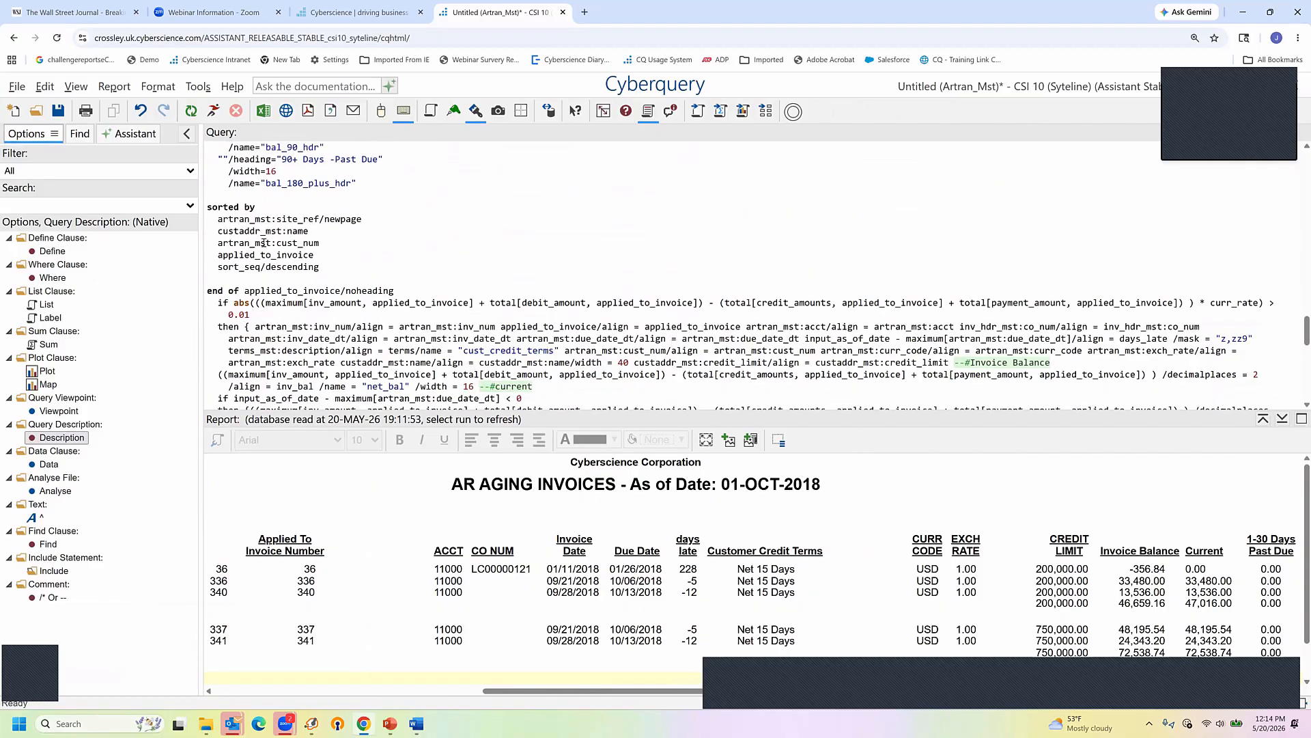
{"action": "double_click", "coordinate": [278, 291]}
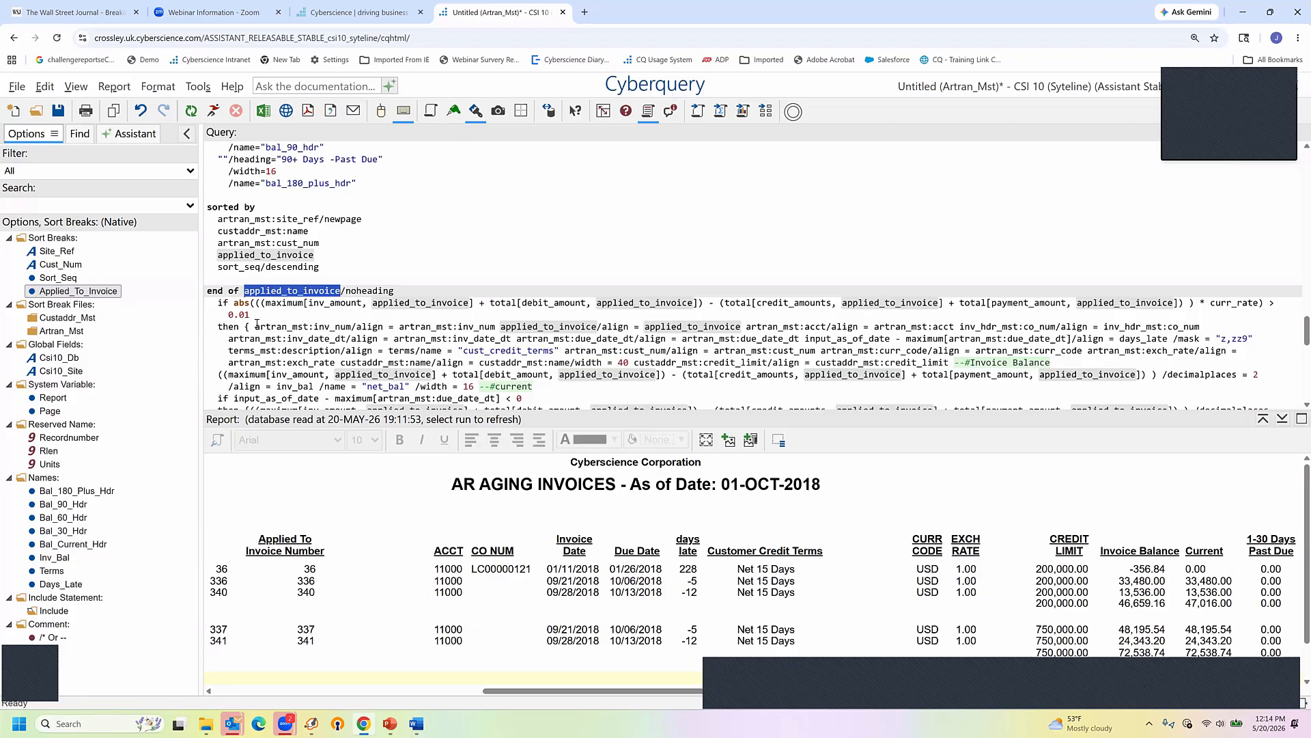
{"action": "scroll", "coordinate": [256, 325], "scroll_direction": "down", "scroll_amount": 2}
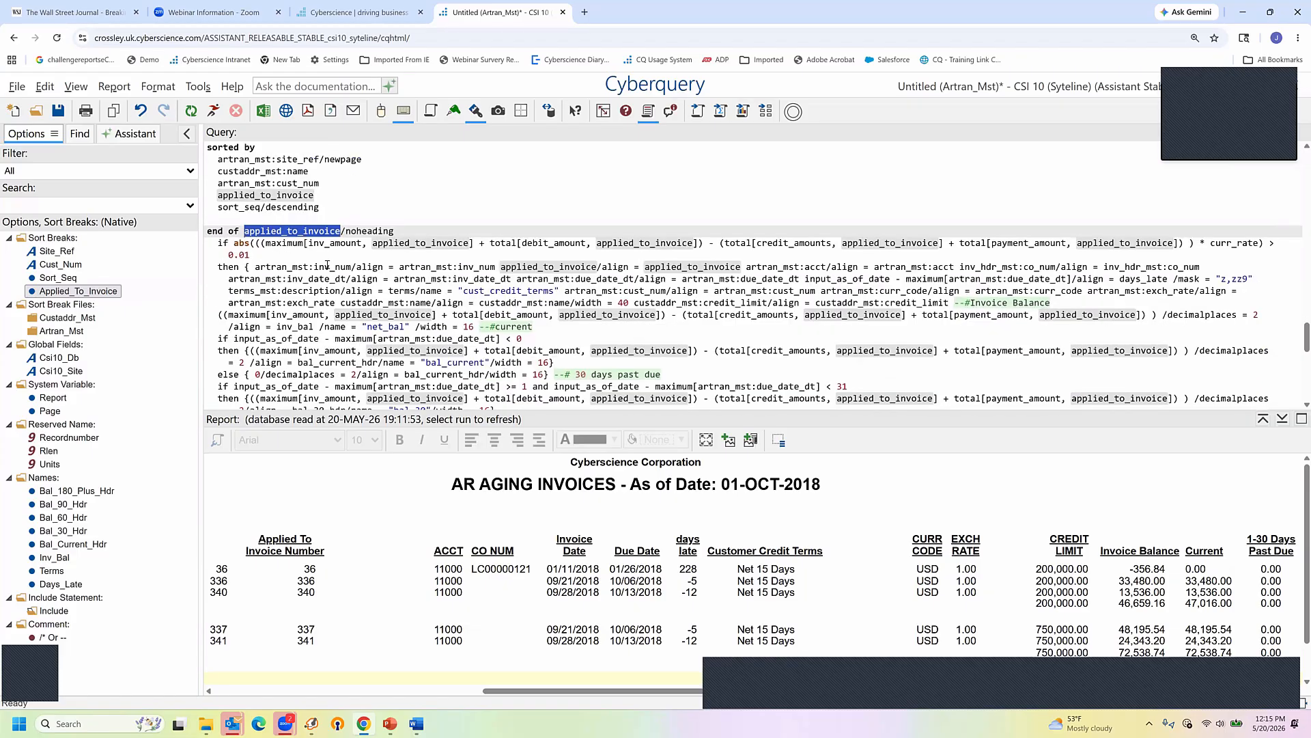
Step: Trace inv_num from the end of applied_to_invoice section to the list section, examining its column headings and names, including inv_bal and bal_30_hdr
{"action": "double_click", "coordinate": [326, 267]}
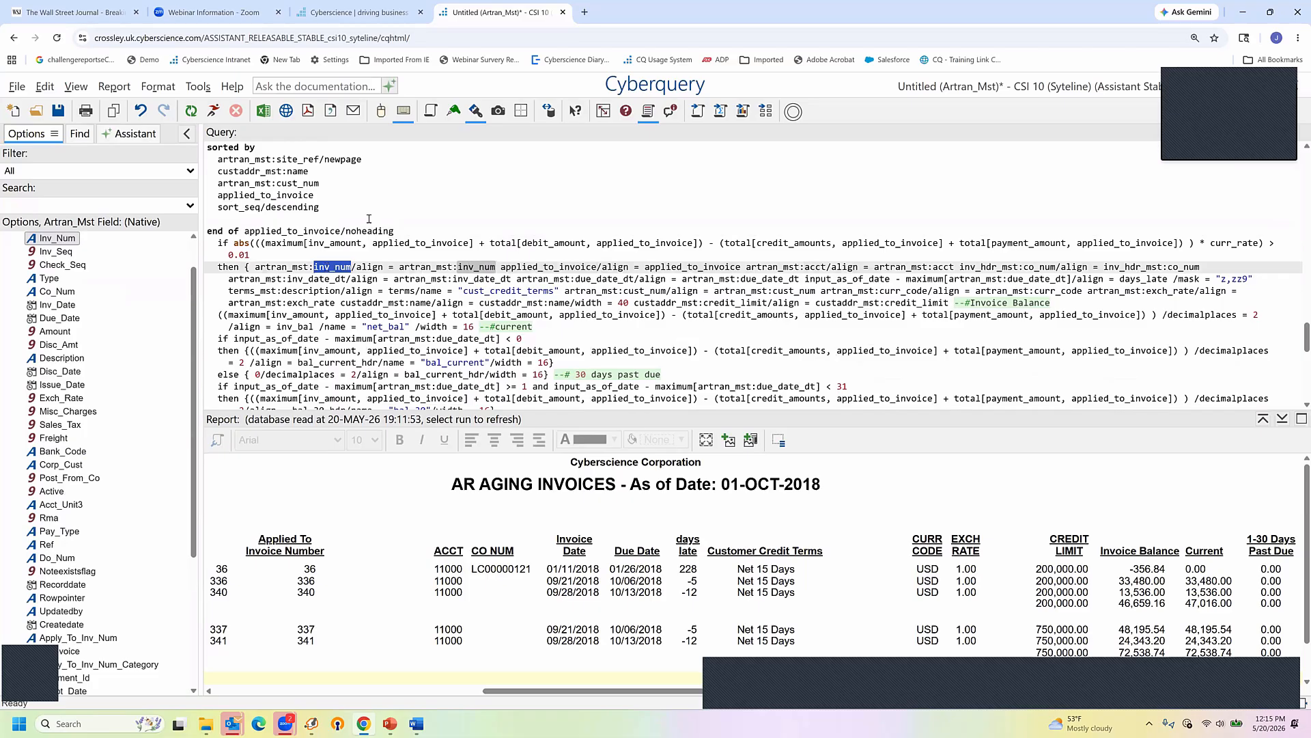
{"action": "scroll", "coordinate": [369, 218], "scroll_direction": "up", "scroll_amount": 8}
{"action": "scroll", "coordinate": [369, 219], "scroll_direction": "up", "scroll_amount": 10}
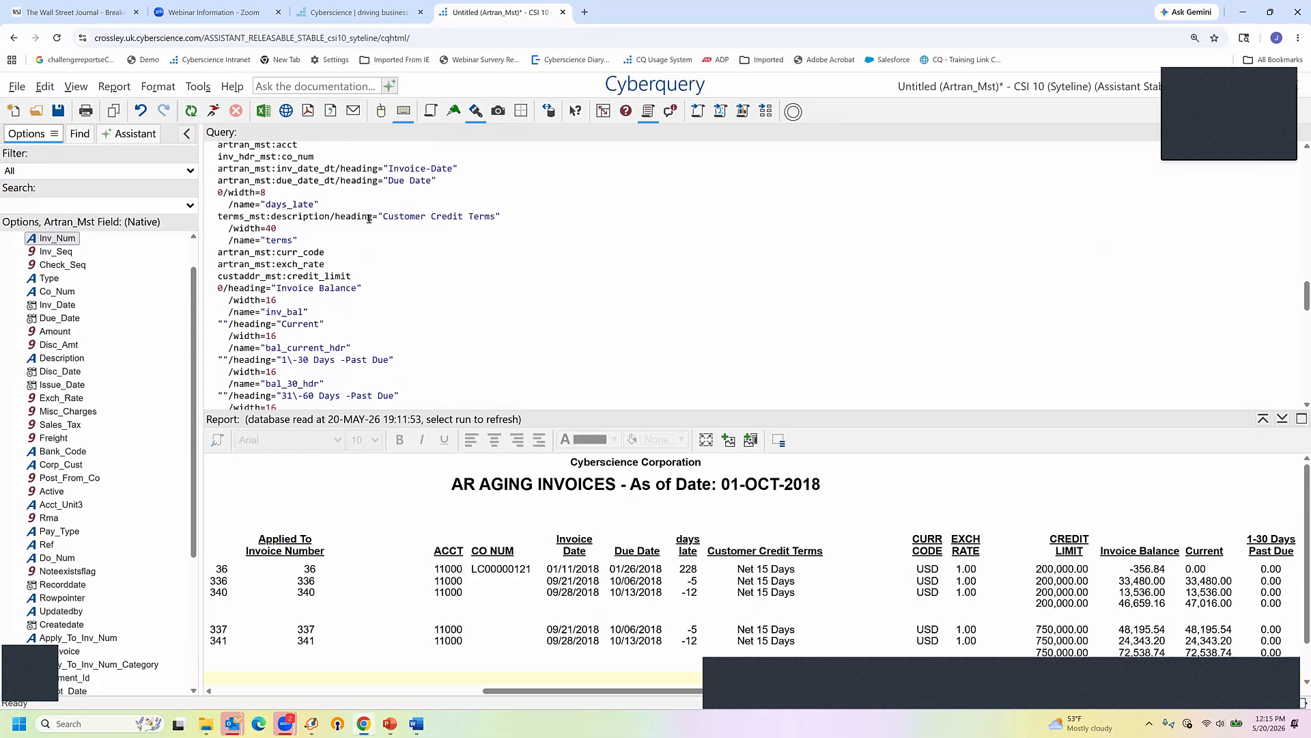
{"action": "scroll", "coordinate": [362, 247], "scroll_direction": "down", "scroll_amount": 2}
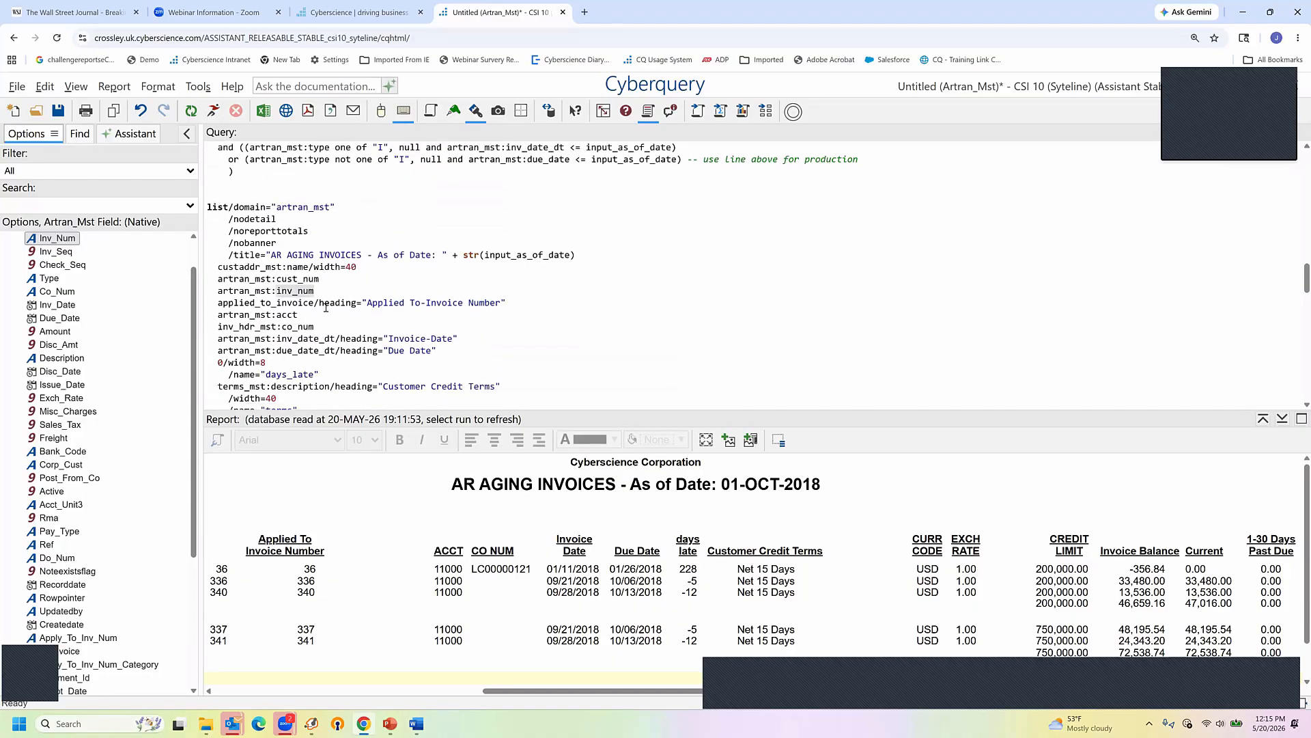
{"action": "scroll", "coordinate": [398, 303], "scroll_direction": "down", "scroll_amount": 5}
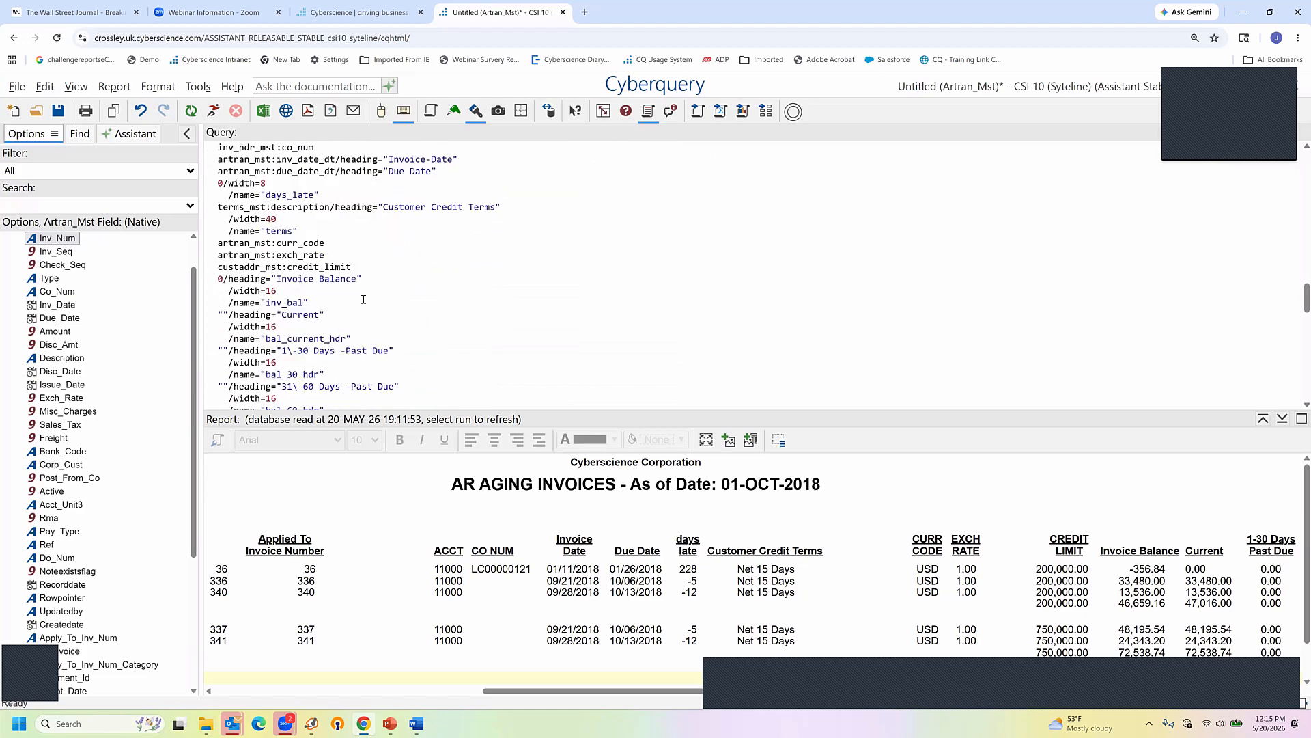
{"action": "double_click", "coordinate": [295, 304]}
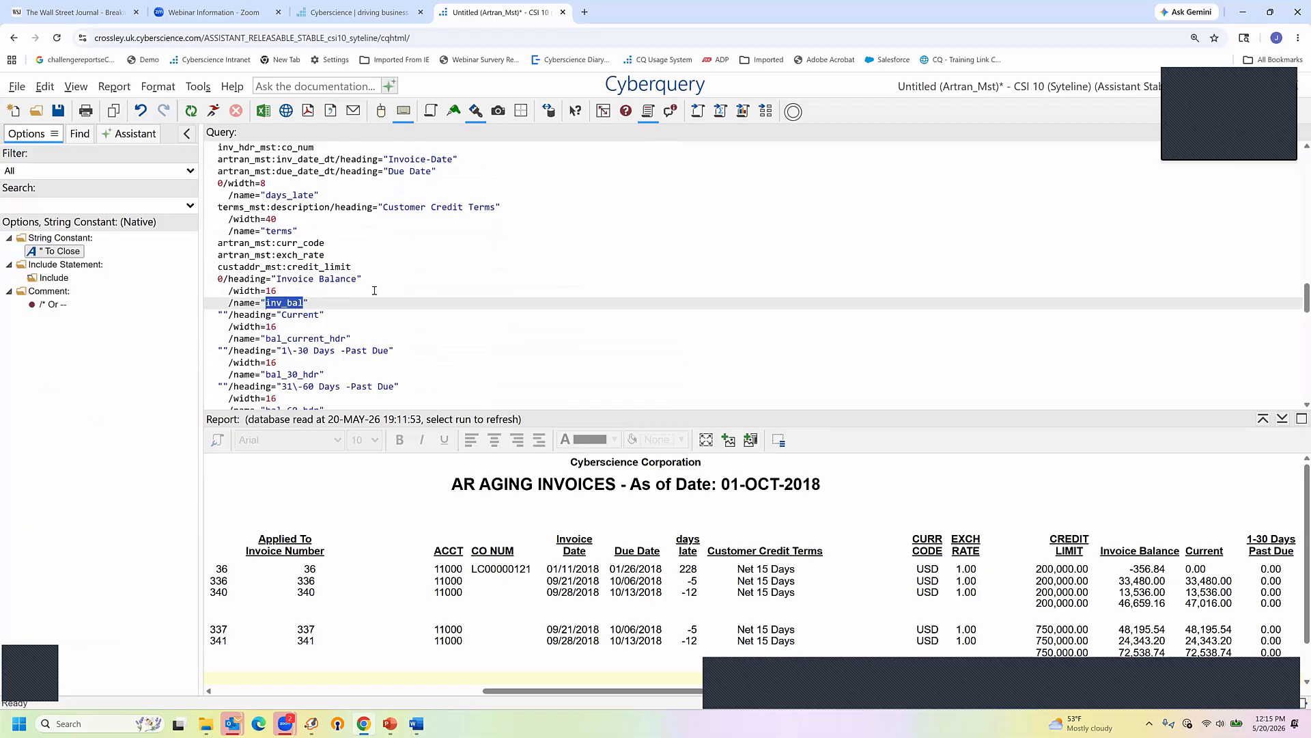
{"action": "scroll", "coordinate": [355, 295], "scroll_direction": "down", "scroll_amount": 2}
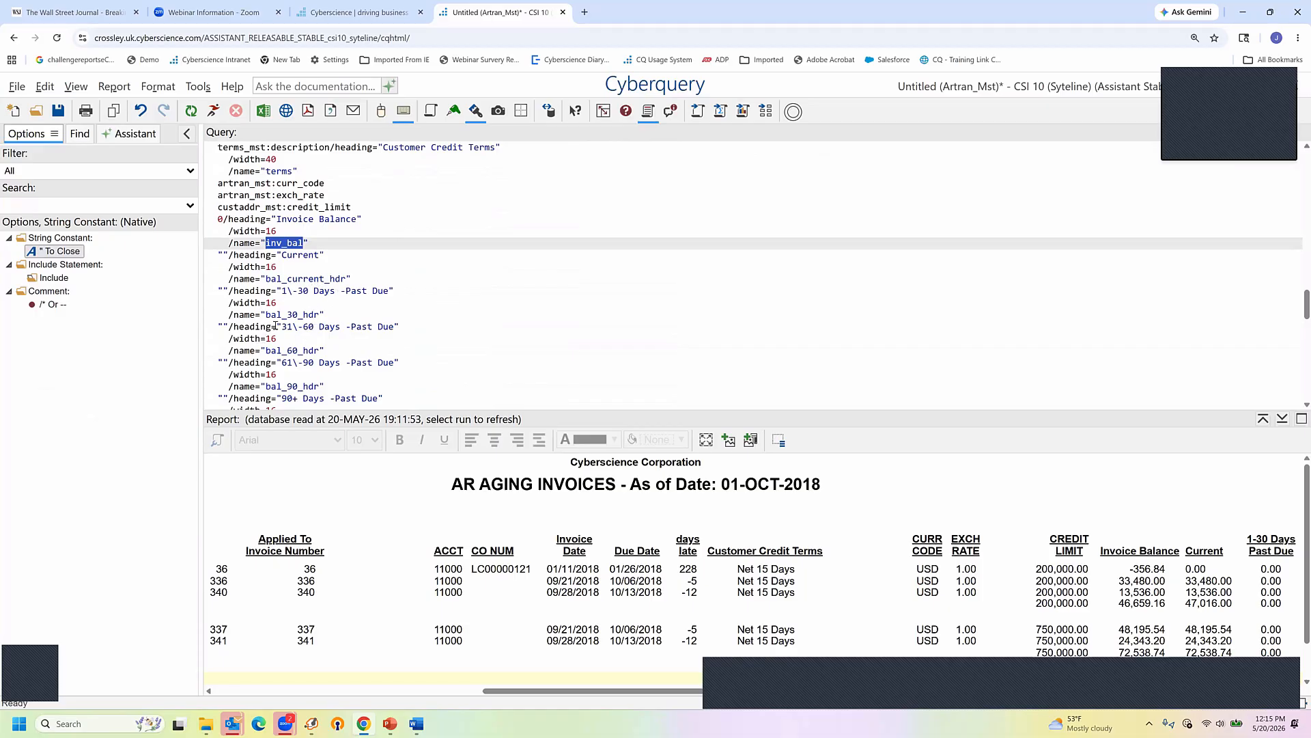
{"action": "double_click", "coordinate": [295, 315]}
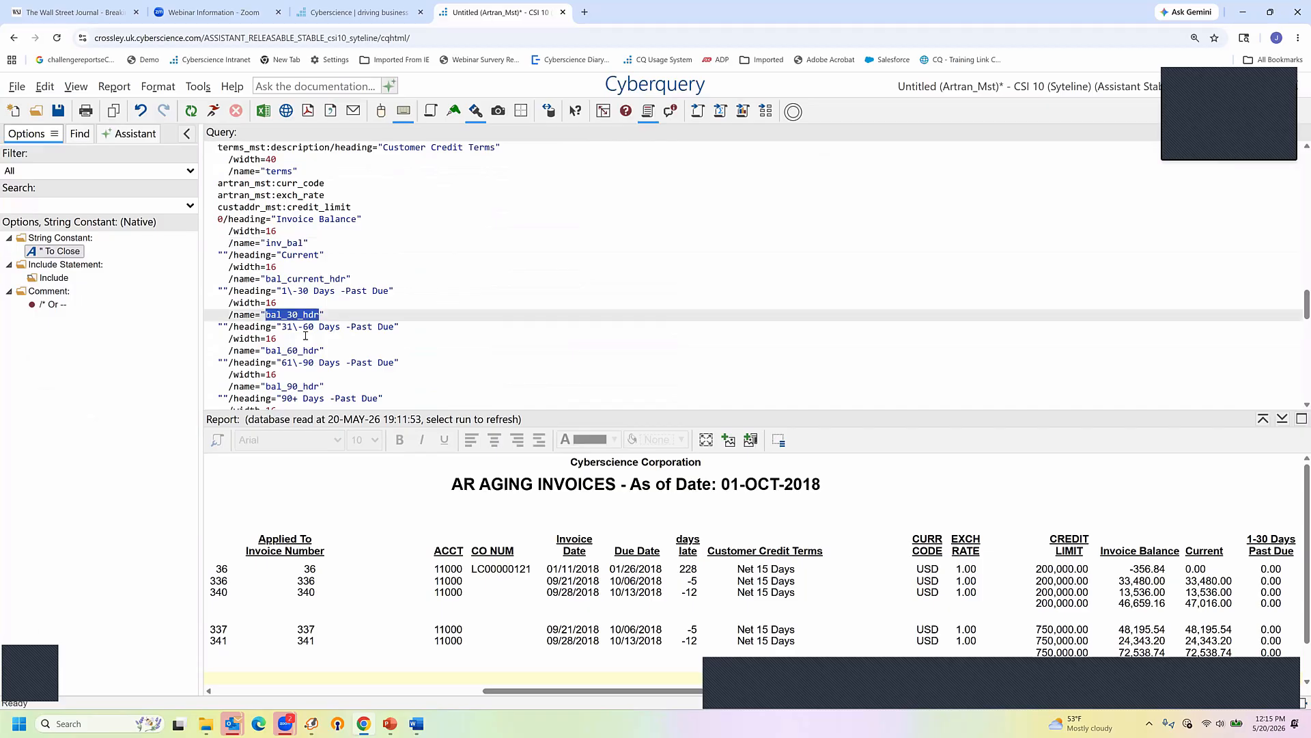
{"action": "scroll", "coordinate": [307, 334], "scroll_direction": "down", "scroll_amount": 7}
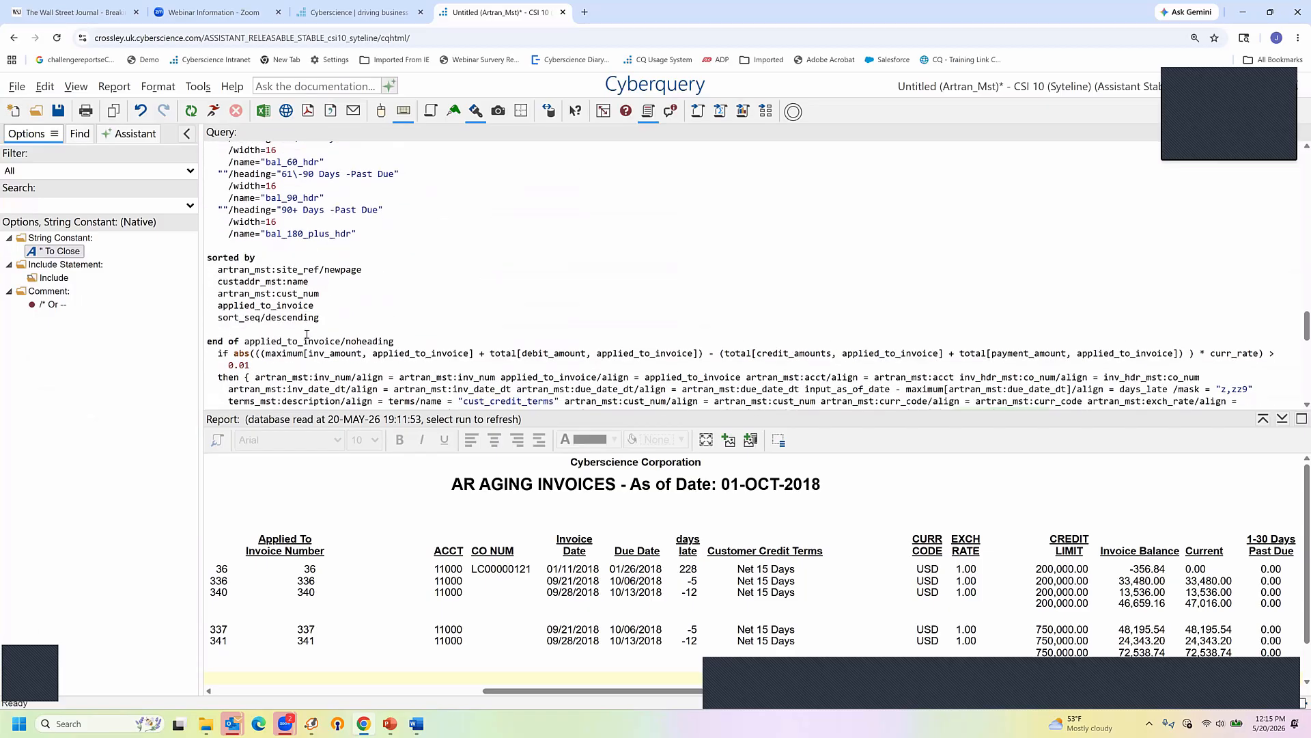
{"action": "scroll", "coordinate": [306, 335], "scroll_direction": "down", "scroll_amount": 2}
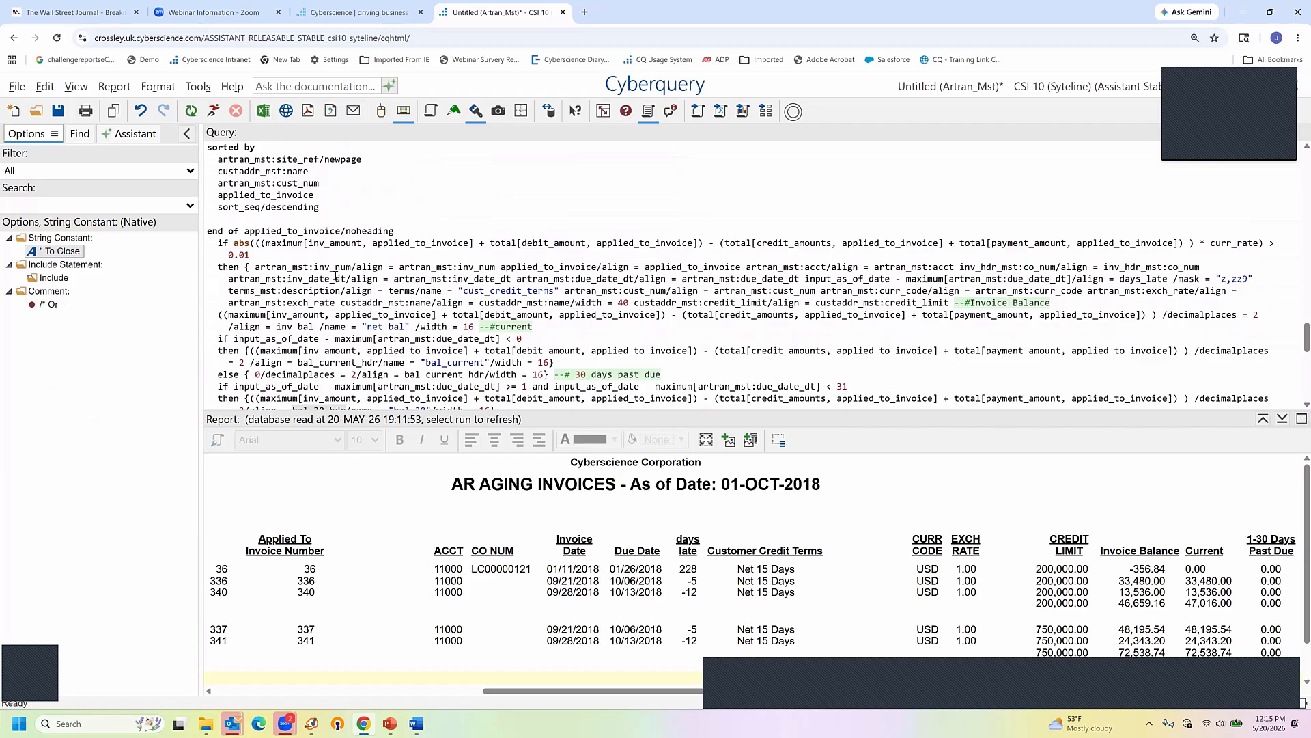
Step: Examine the field alignments and the conditions for each past-due aging bucket in the end of applied_to_invoice section
{"action": "double_click", "coordinate": [485, 268]}
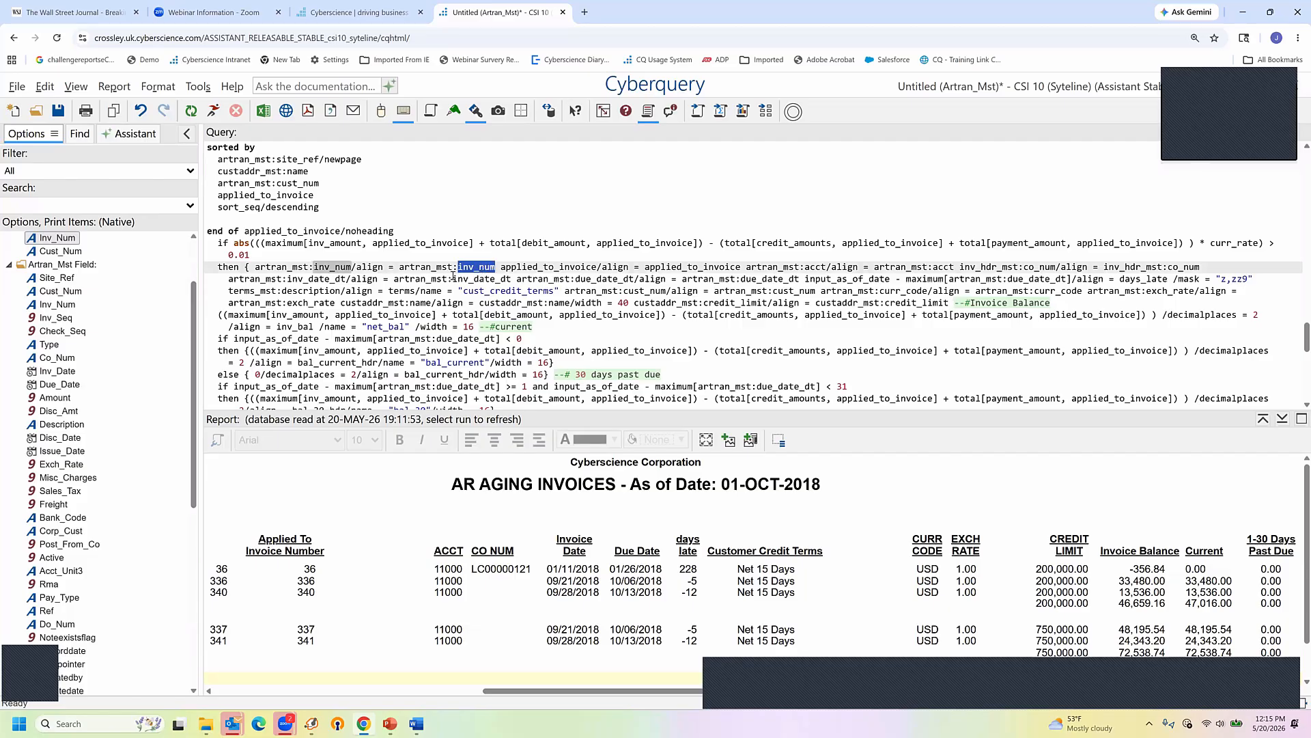
{"action": "left_click", "coordinate": [493, 280]}
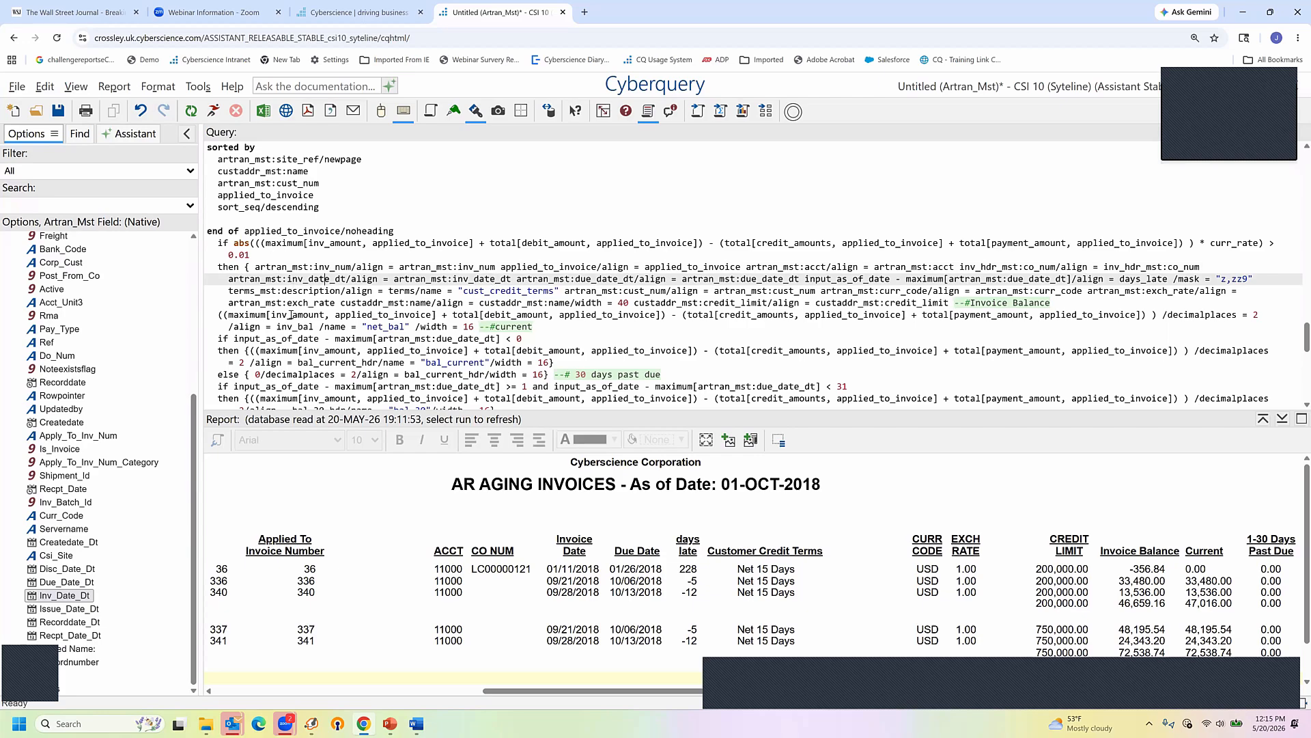
{"action": "scroll", "coordinate": [291, 315], "scroll_direction": "down", "scroll_amount": 2}
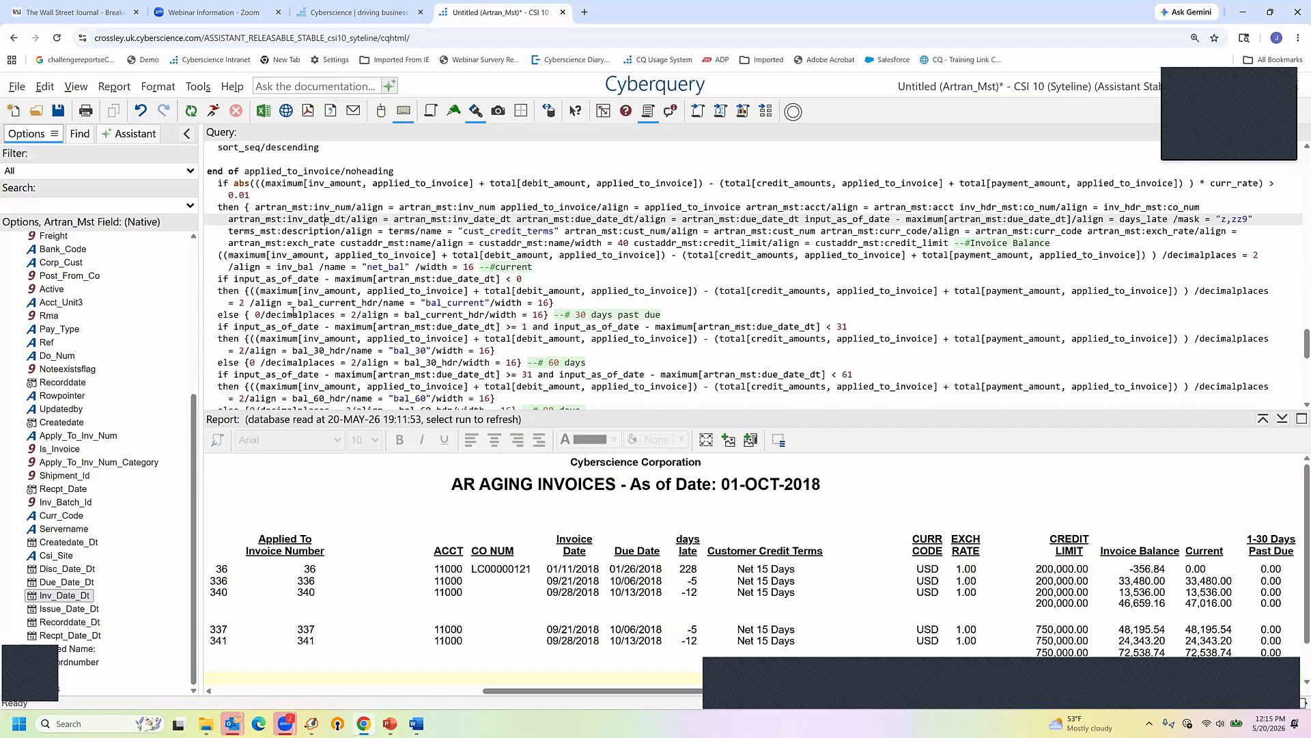
{"action": "scroll", "coordinate": [293, 312], "scroll_direction": "down", "scroll_amount": 4}
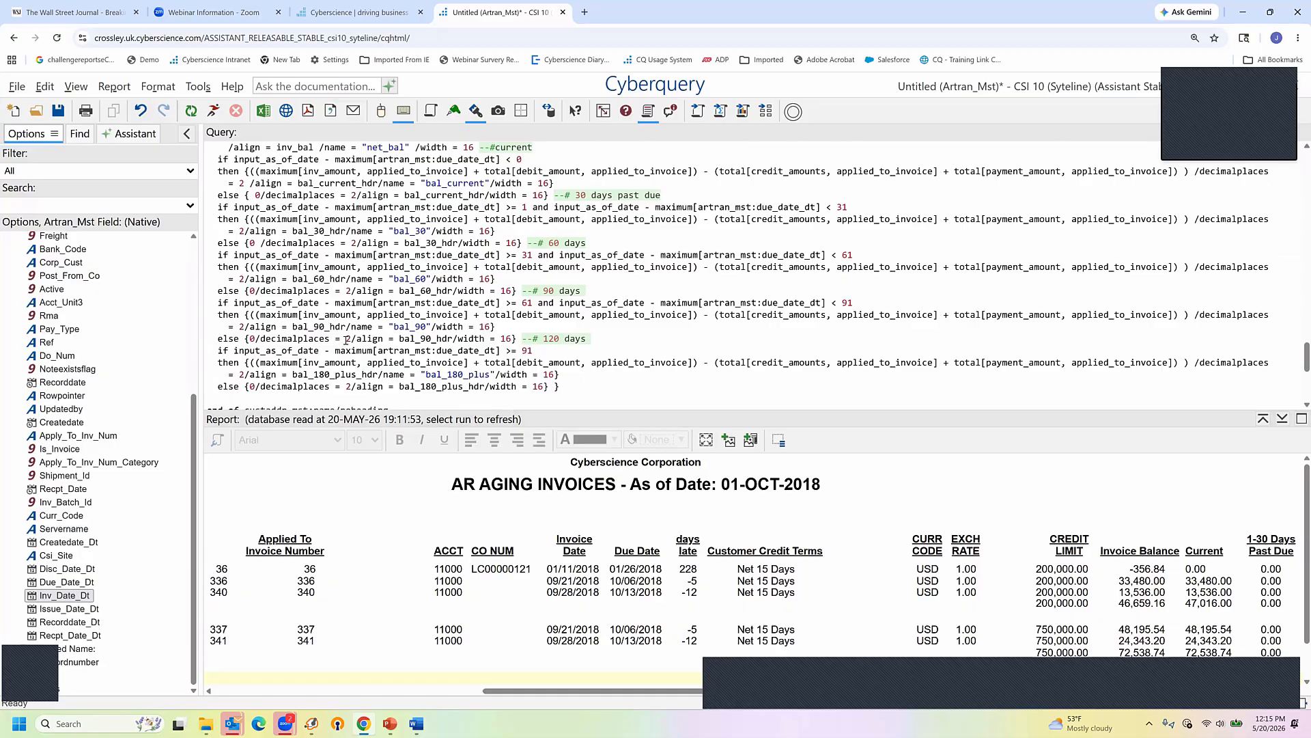
{"action": "scroll", "coordinate": [324, 317], "scroll_direction": "down", "scroll_amount": 2}
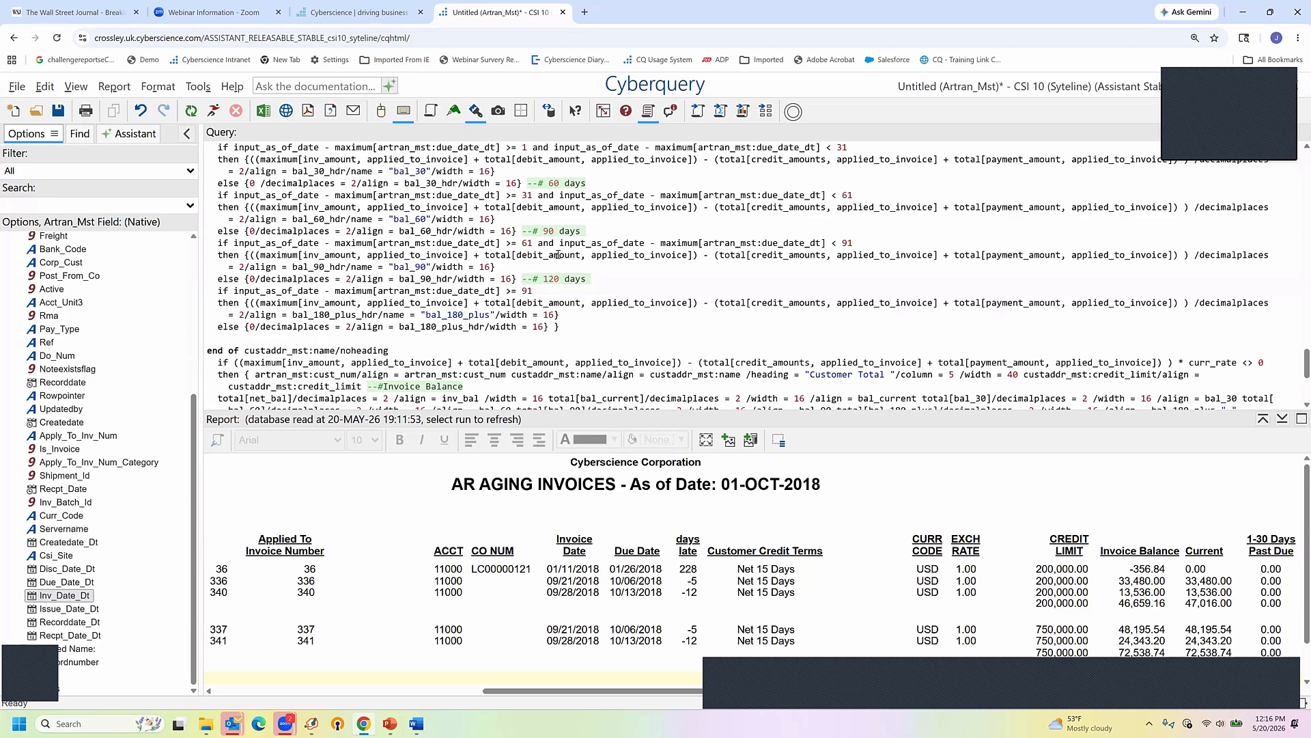
{"action": "scroll", "coordinate": [284, 217], "scroll_direction": "up", "scroll_amount": 5}
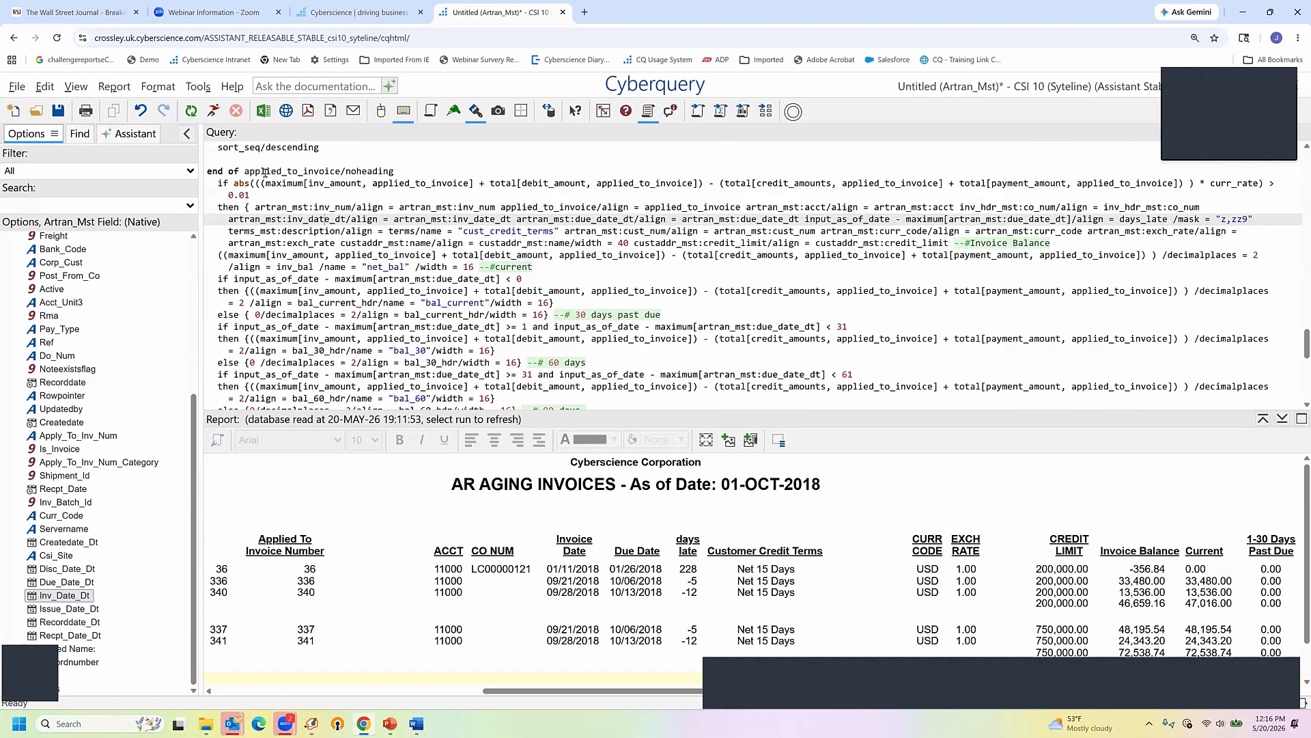
Step: Review the applied_to_invoice break's invoice number field, the Invoice Balance calculation and the use of inv_amount in the aging balances
{"action": "double_click", "coordinate": [265, 172]}
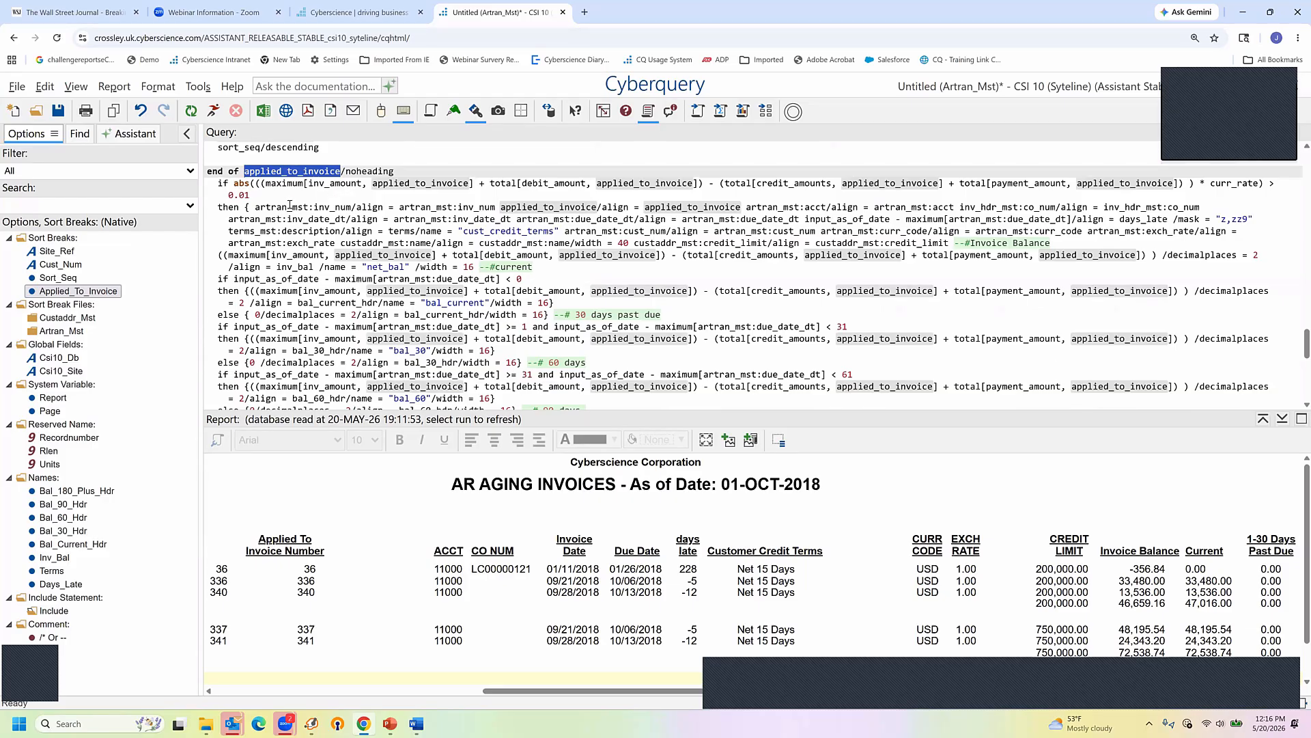
{"action": "double_click", "coordinate": [333, 207]}
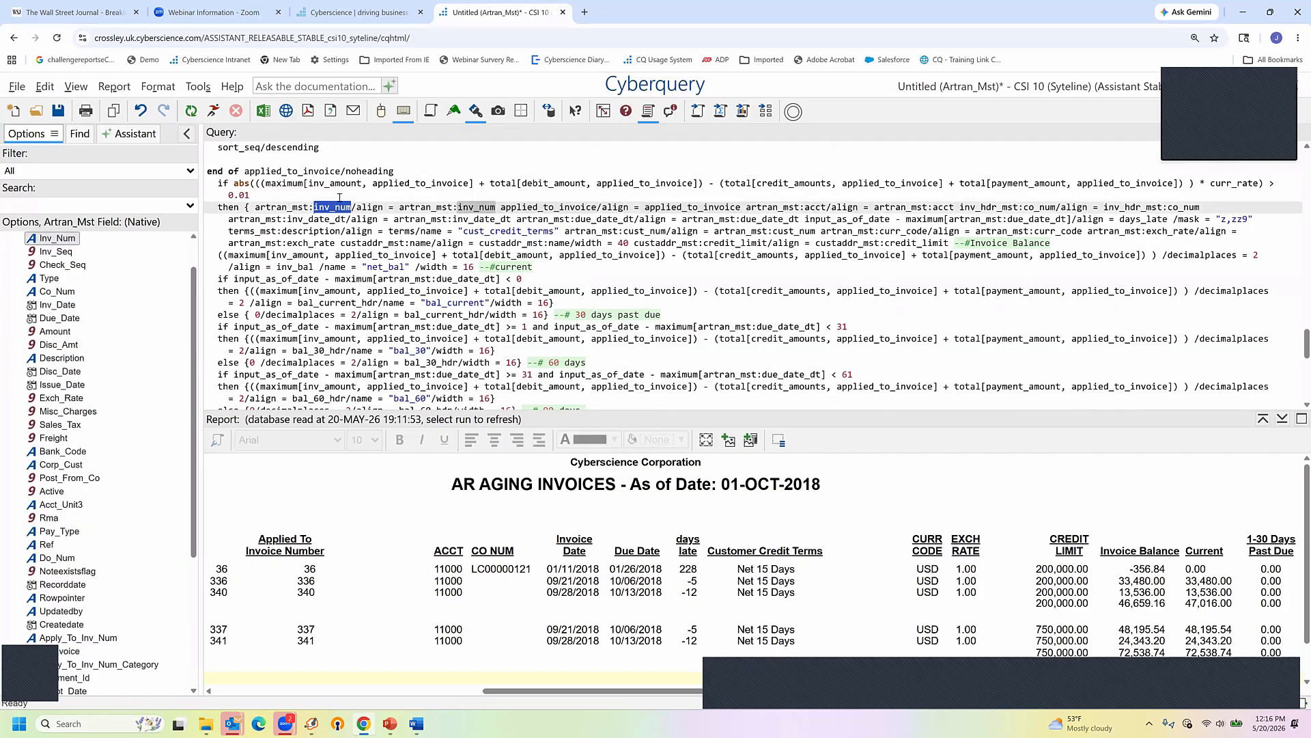
{"action": "triple_click", "coordinate": [244, 254]}
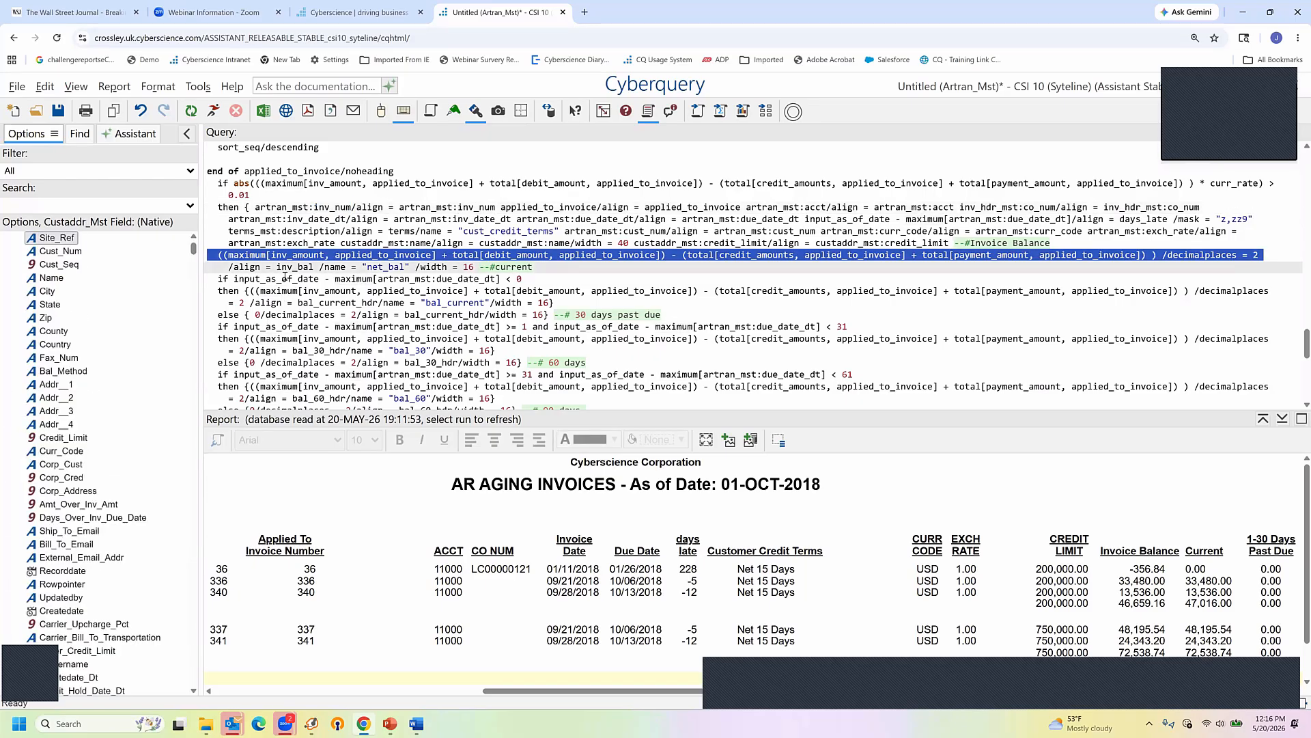
{"action": "scroll", "coordinate": [295, 246], "scroll_direction": "down", "scroll_amount": 3}
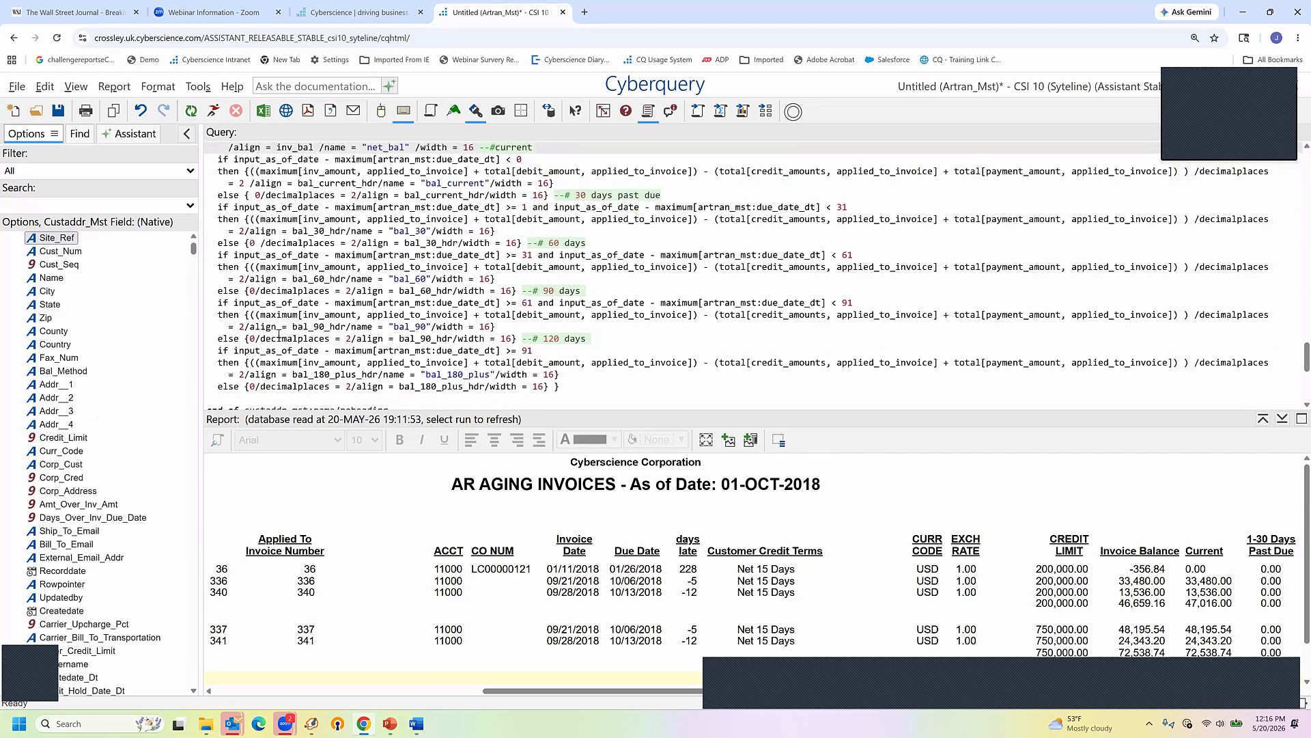
{"action": "double_click", "coordinate": [326, 316]}
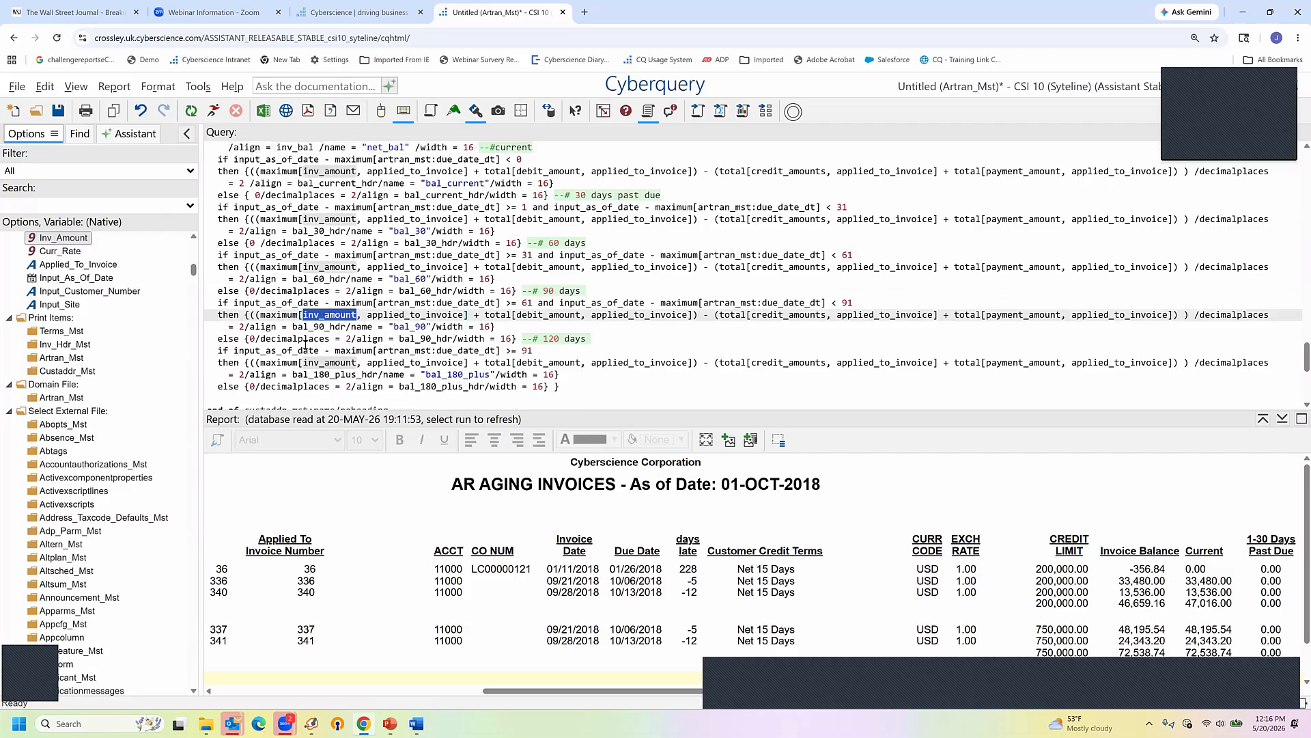
Step: Examine the customer name and site_ref total sections, including the site percentage calculations using net_bal, bal_current and bal_60
{"action": "scroll", "coordinate": [310, 333], "scroll_direction": "down", "scroll_amount": 3}
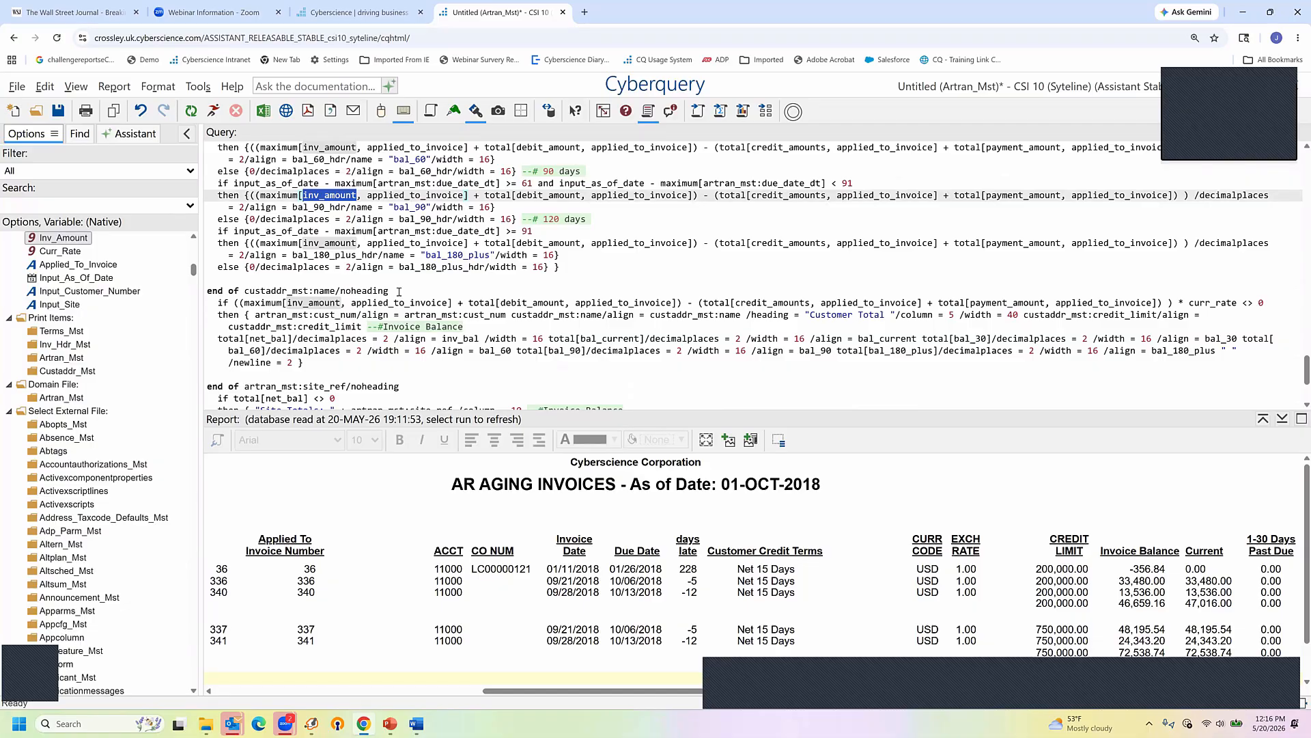
{"action": "scroll", "coordinate": [315, 294], "scroll_direction": "down", "scroll_amount": 2}
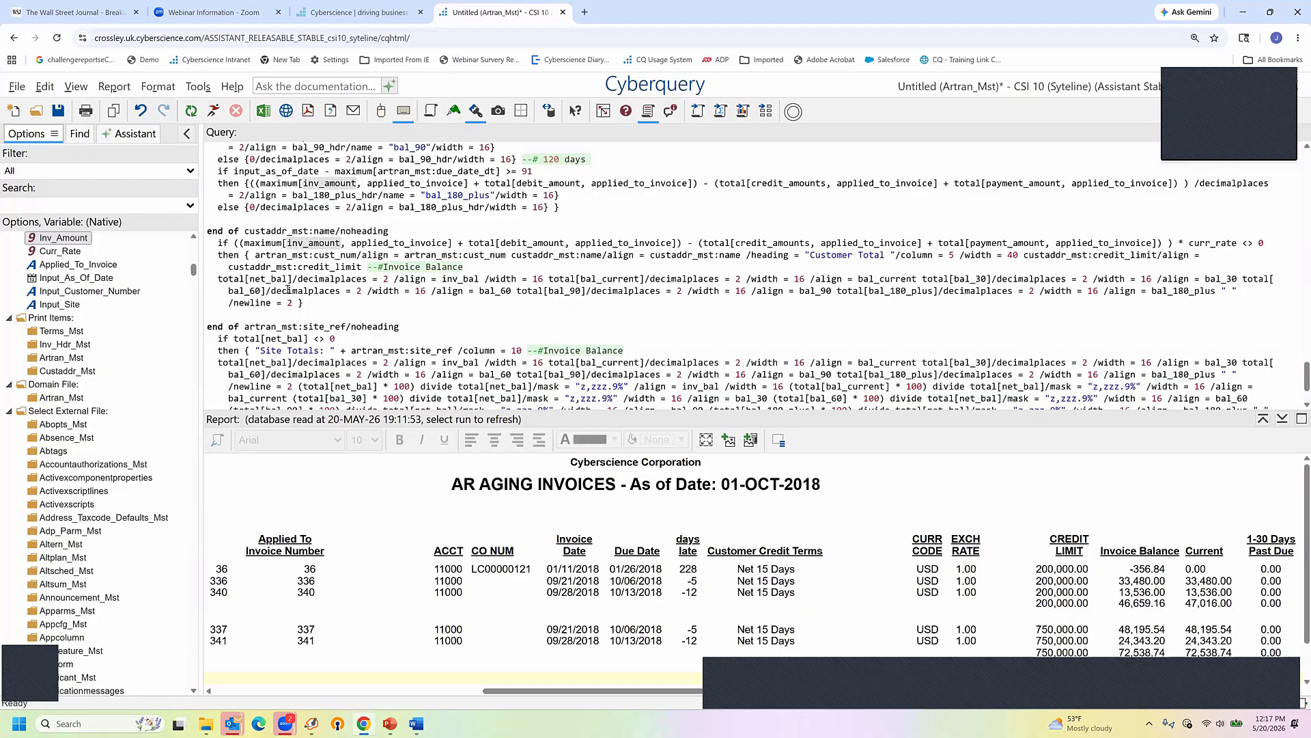
{"action": "scroll", "coordinate": [287, 281], "scroll_direction": "down", "scroll_amount": 2}
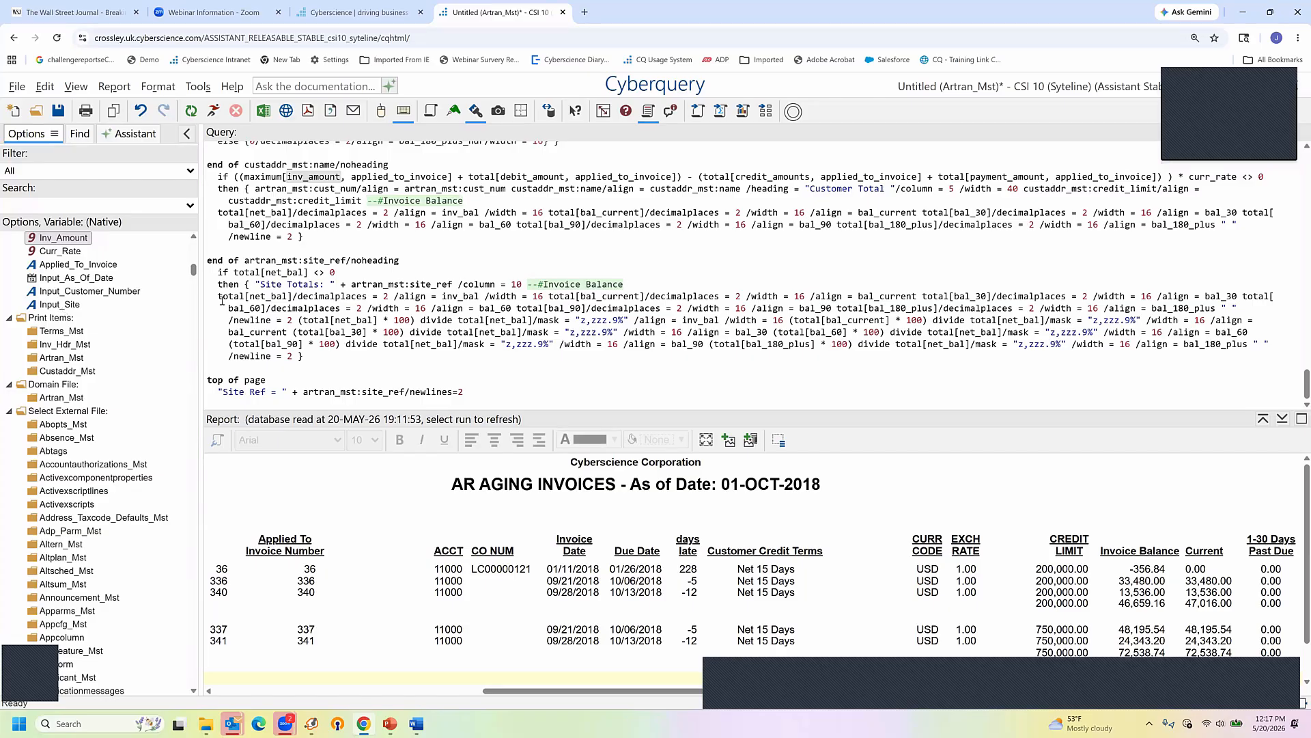
{"action": "left_click", "coordinate": [283, 298]}
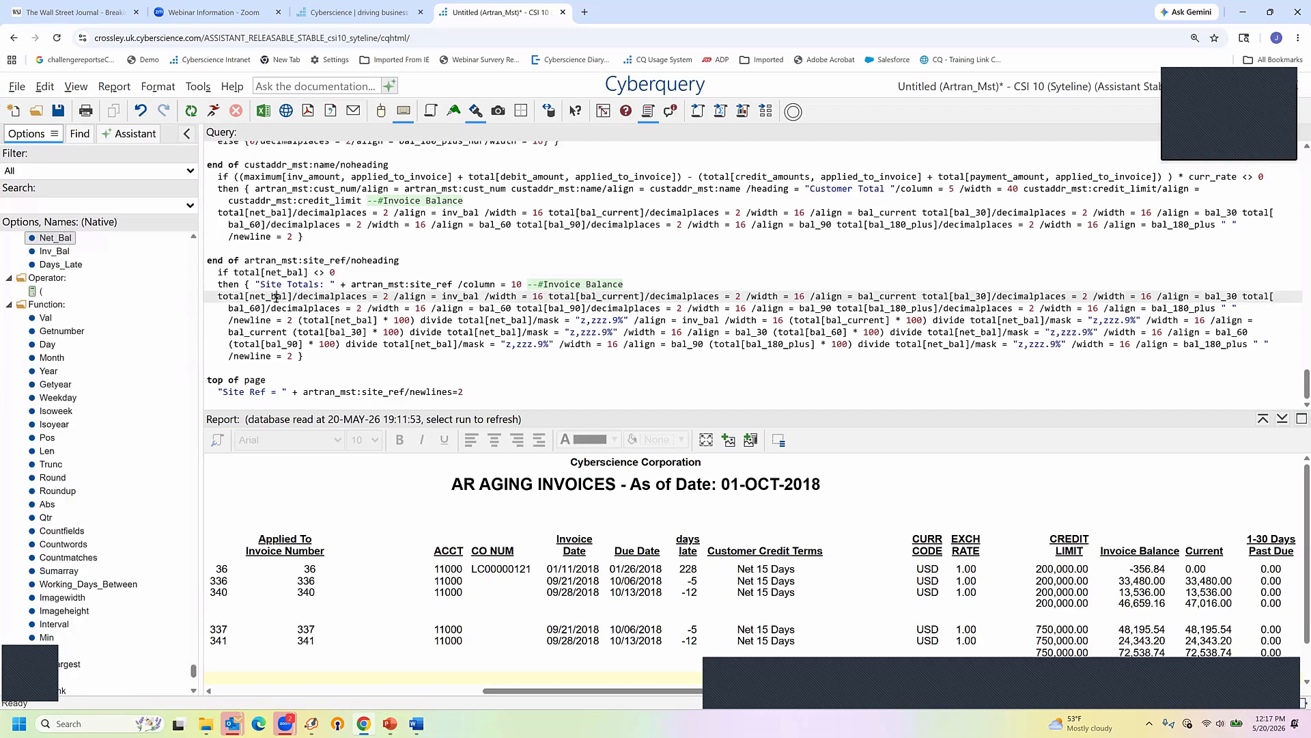
{"action": "double_click", "coordinate": [276, 298]}
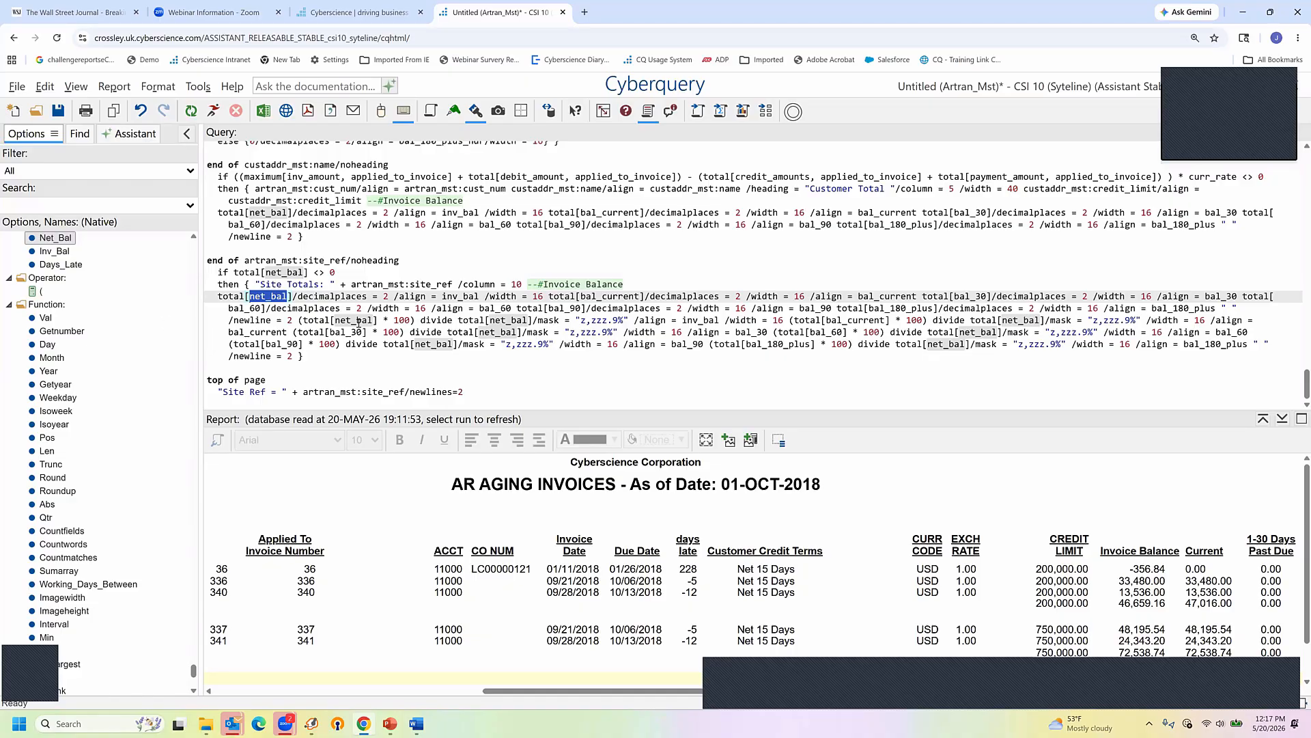
{"action": "left_click", "coordinate": [405, 321]}
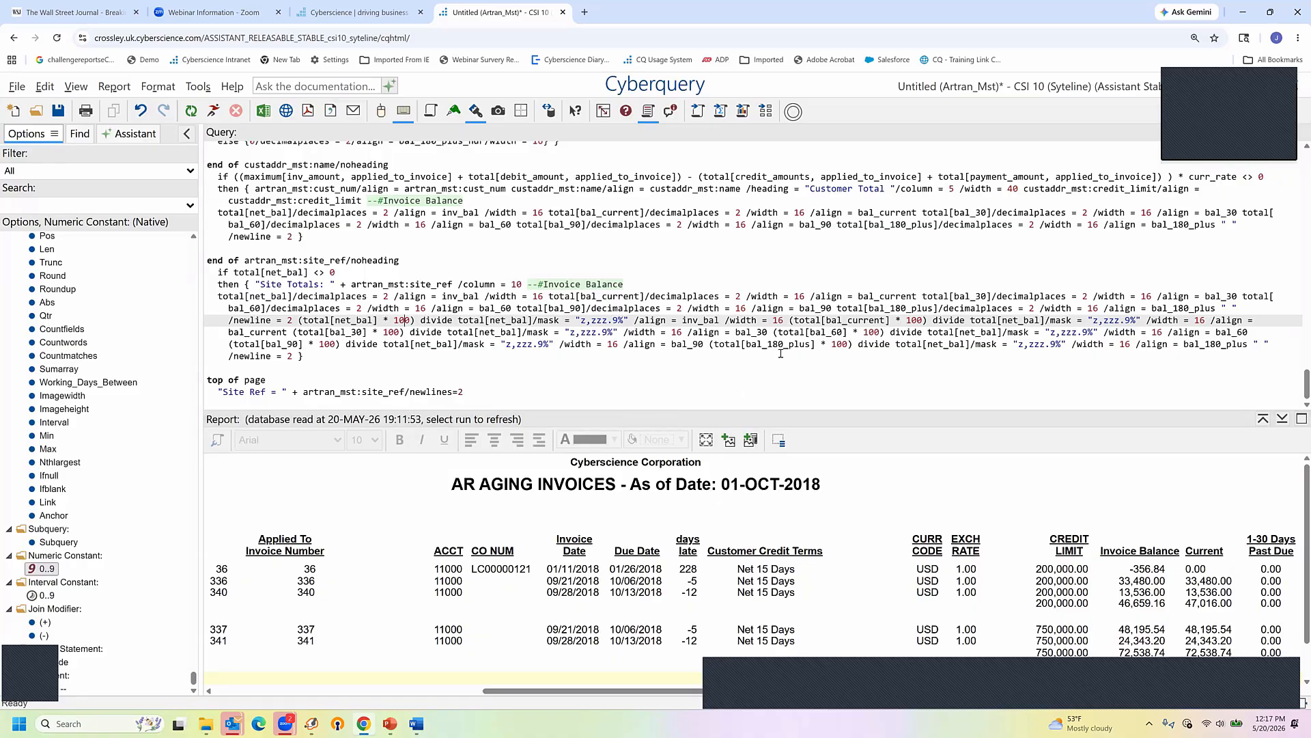
{"action": "double_click", "coordinate": [853, 320]}
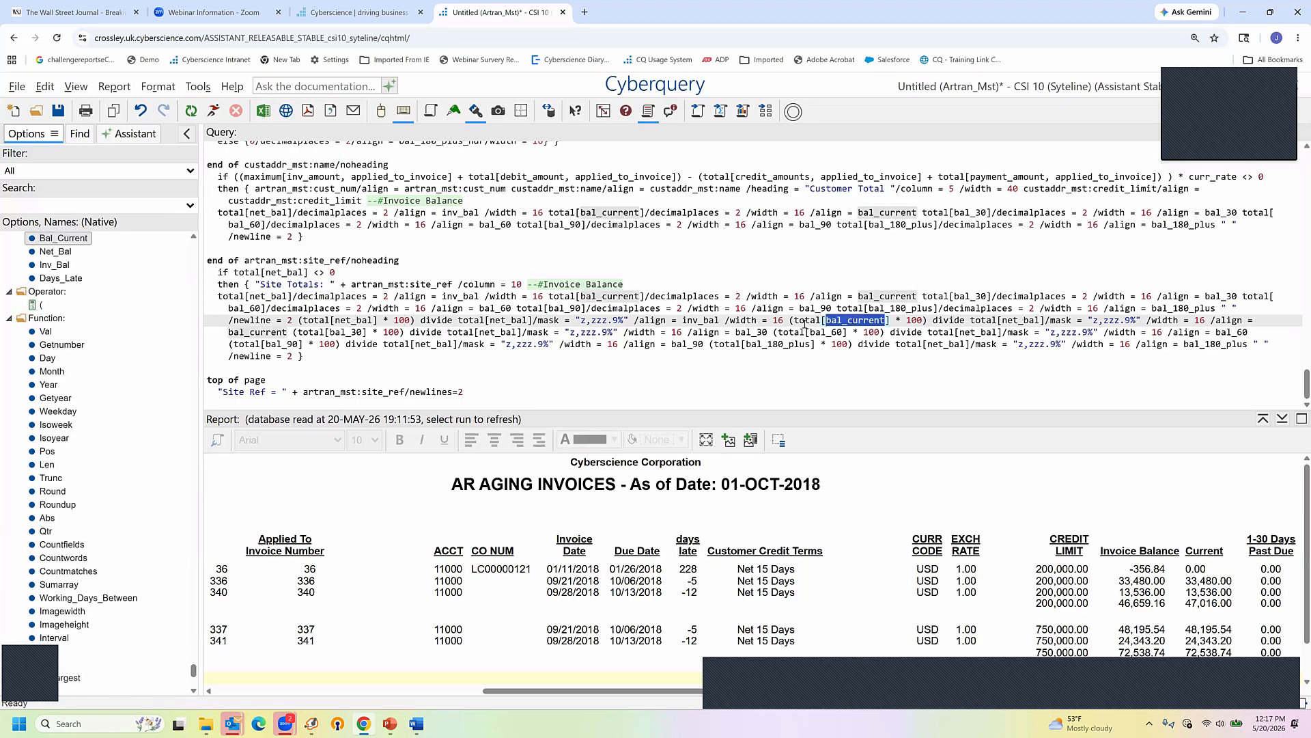
{"action": "double_click", "coordinate": [1022, 320]}
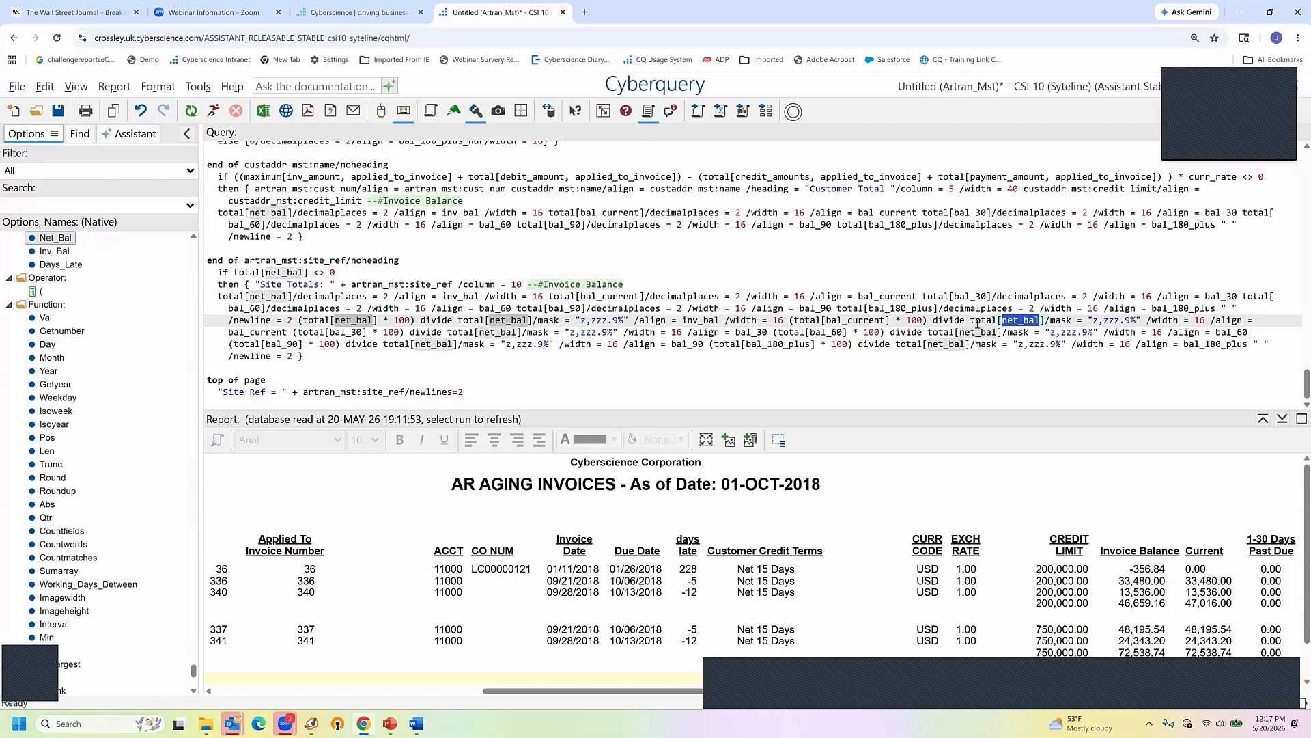
{"action": "double_click", "coordinate": [822, 332]}
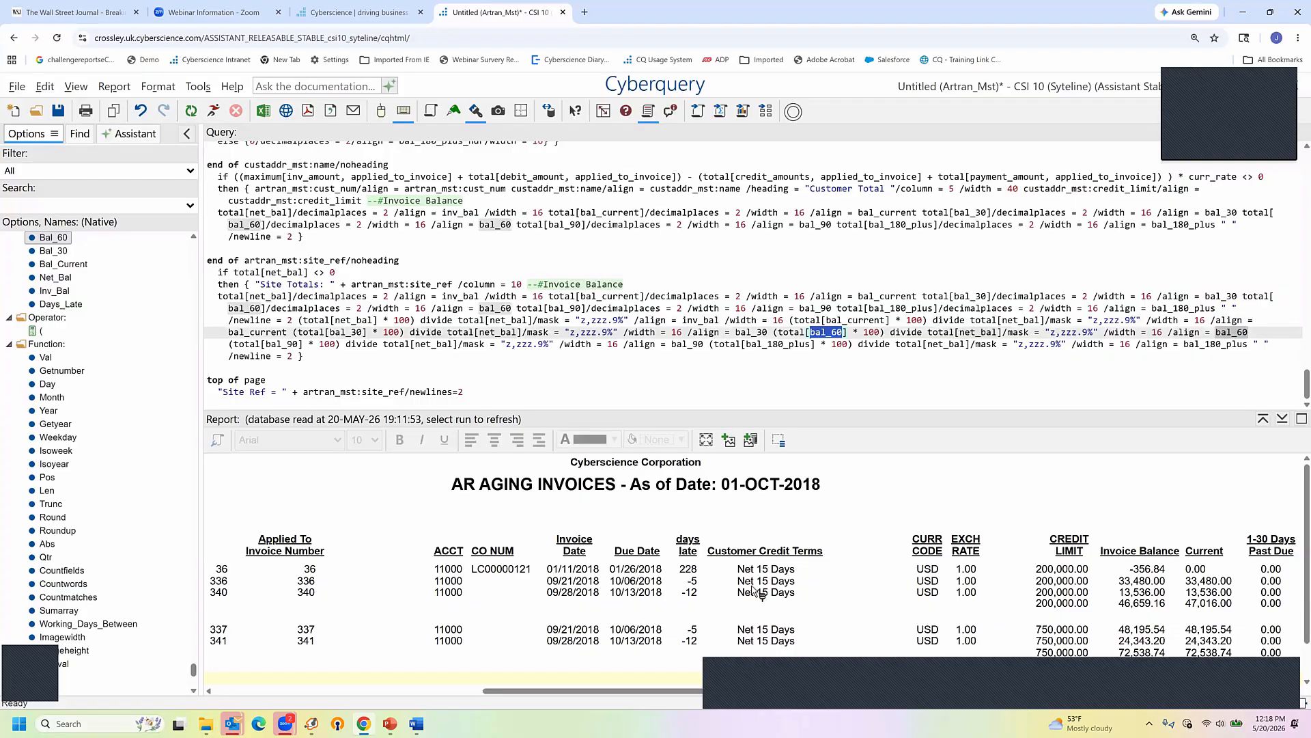
Step: Examine the report's site totals and percentage line across to the 90+ Days Past Due column, selecting the Invoice Balance percentage
{"action": "key", "text": "ctrl+f"}
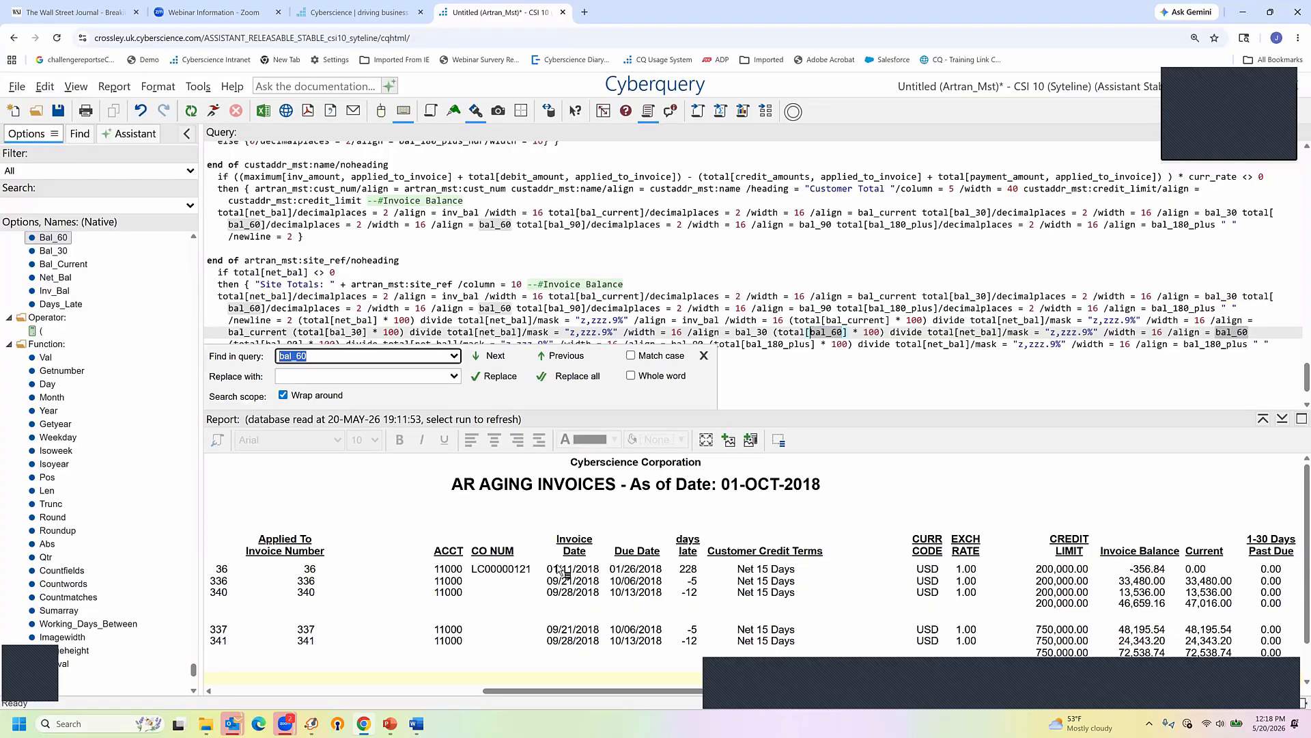
{"action": "left_click", "coordinate": [748, 401]}
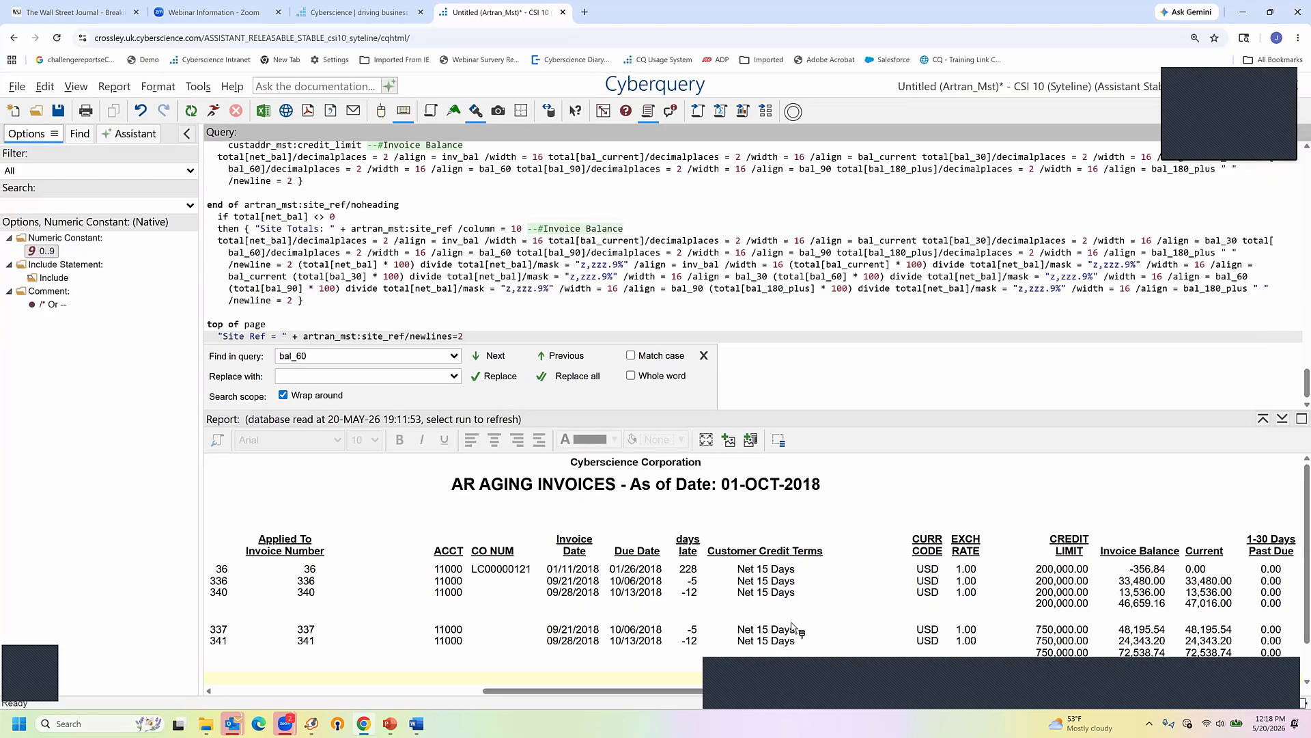
{"action": "scroll", "coordinate": [832, 585], "scroll_direction": "down", "scroll_amount": 1}
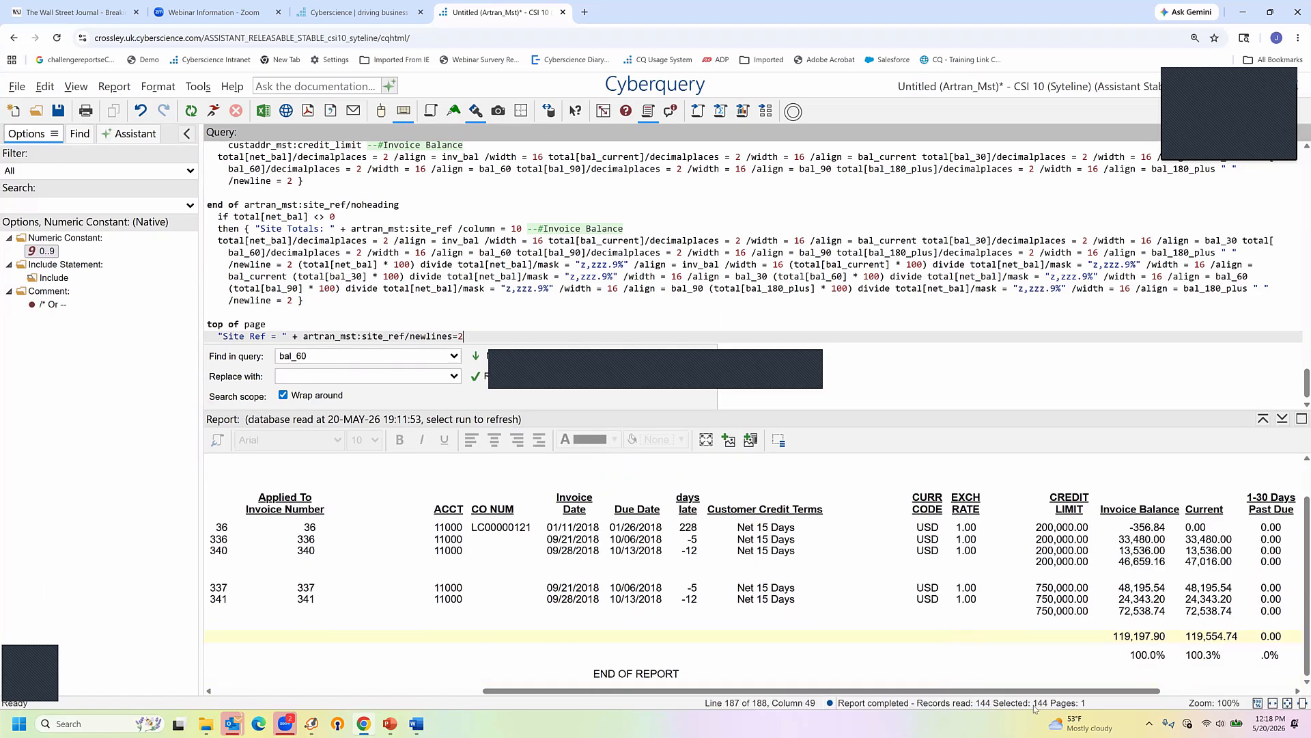
{"action": "scroll", "coordinate": [1223, 691], "scroll_direction": "right", "scroll_amount": 2}
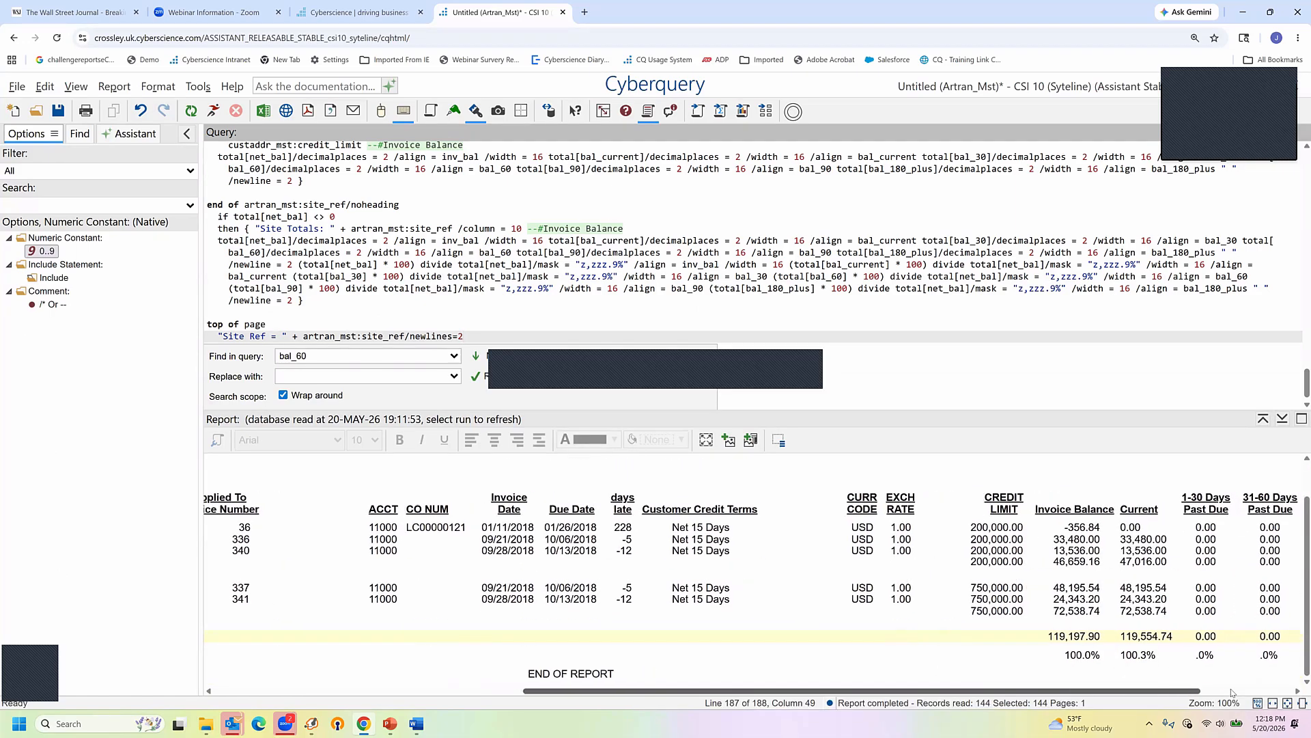
{"action": "scroll", "coordinate": [1232, 693], "scroll_direction": "right", "scroll_amount": 5}
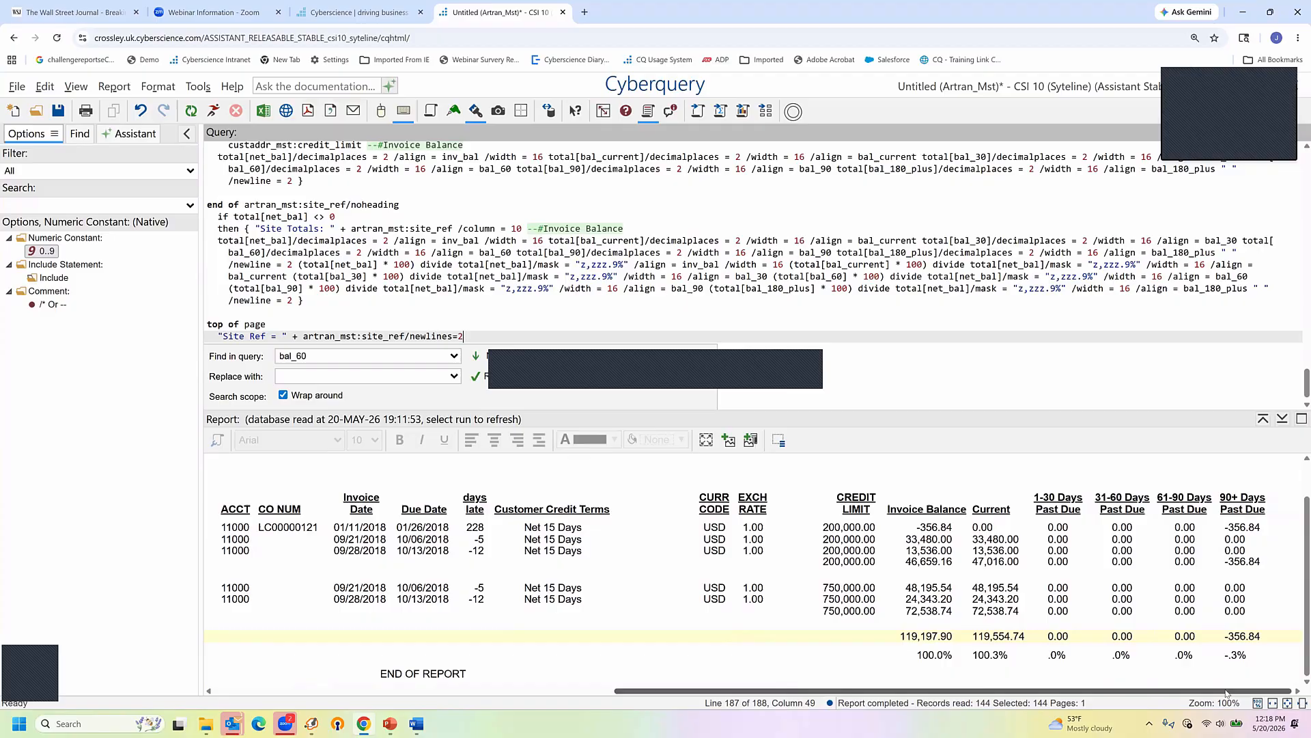
{"action": "left_click", "coordinate": [937, 657]}
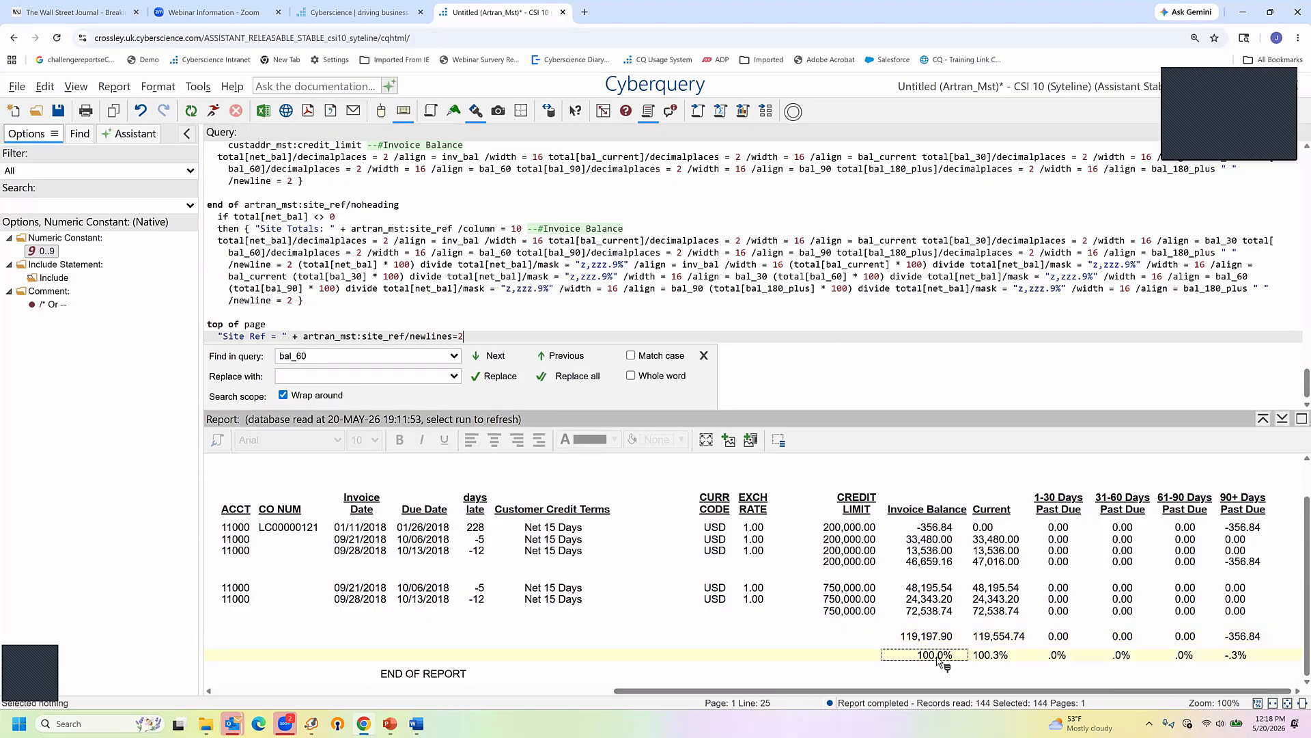
Step: Select the Current column's site percentage, return to the report's customer name columns and close the find and replace bar
{"action": "left_click", "coordinate": [986, 656]}
{"action": "left_click", "coordinate": [235, 691]}
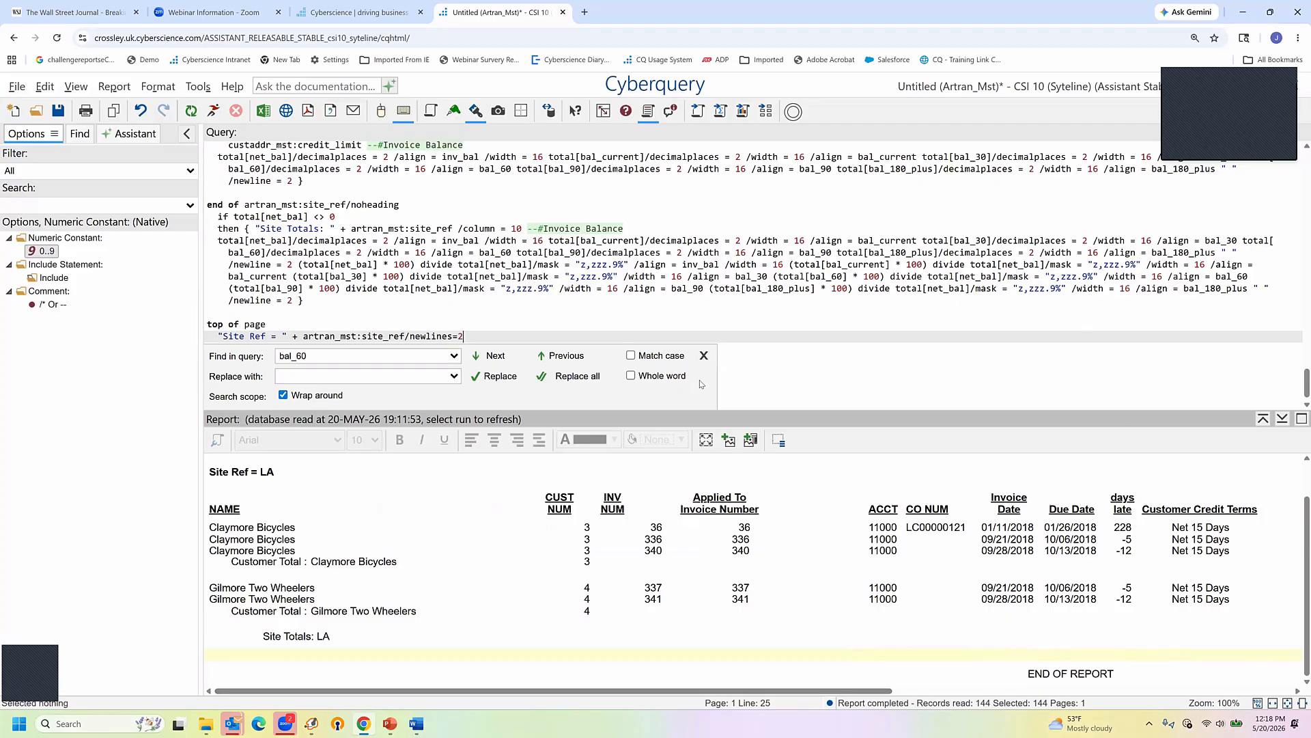
{"action": "left_click", "coordinate": [703, 355]}
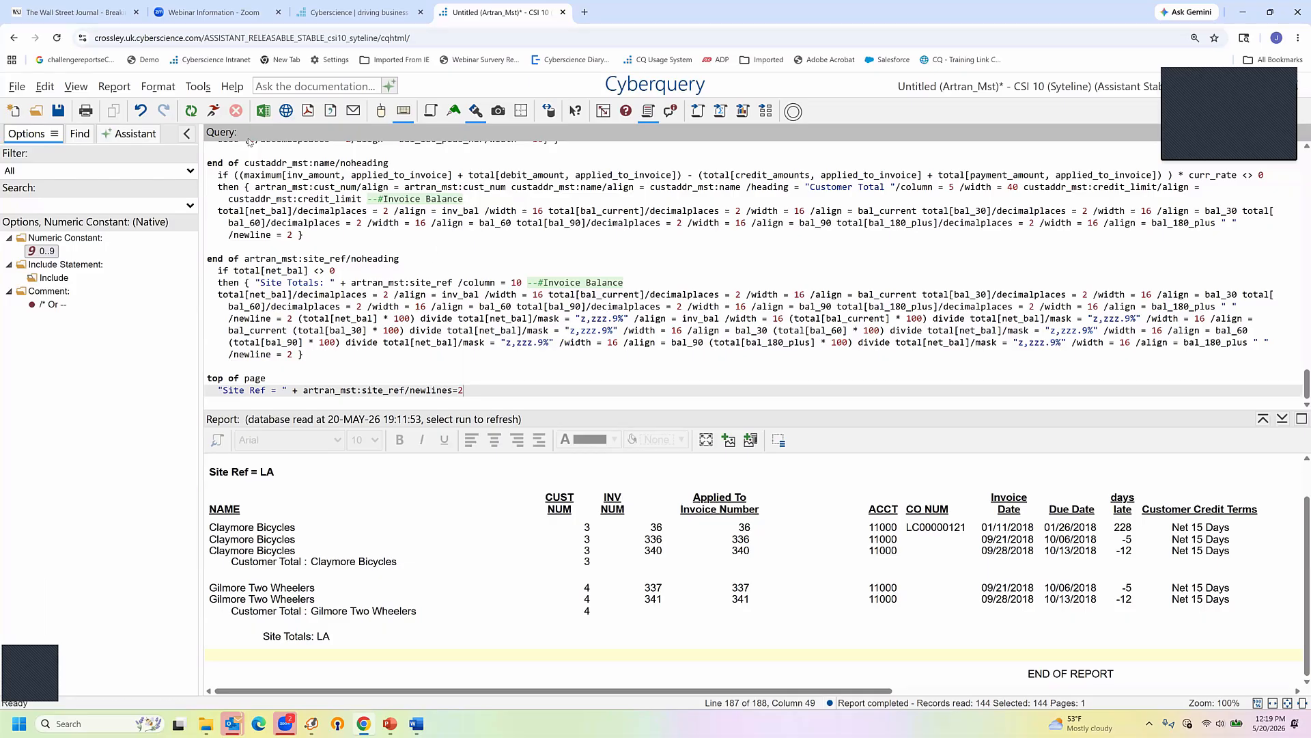
Step: Rerun the report with the customer number parameter set to ALL, removing the individual values 3, 4 and 5
{"action": "left_click", "coordinate": [214, 113]}
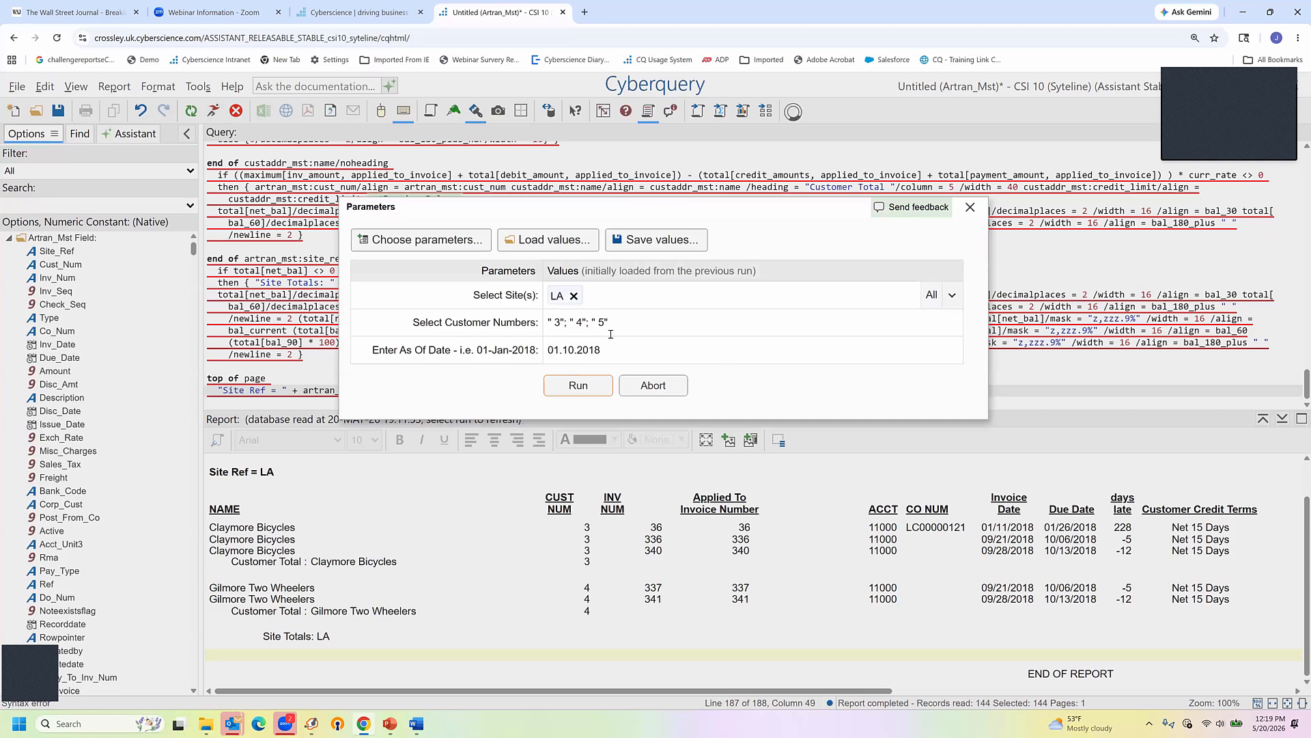
{"action": "left_click", "coordinate": [614, 325]}
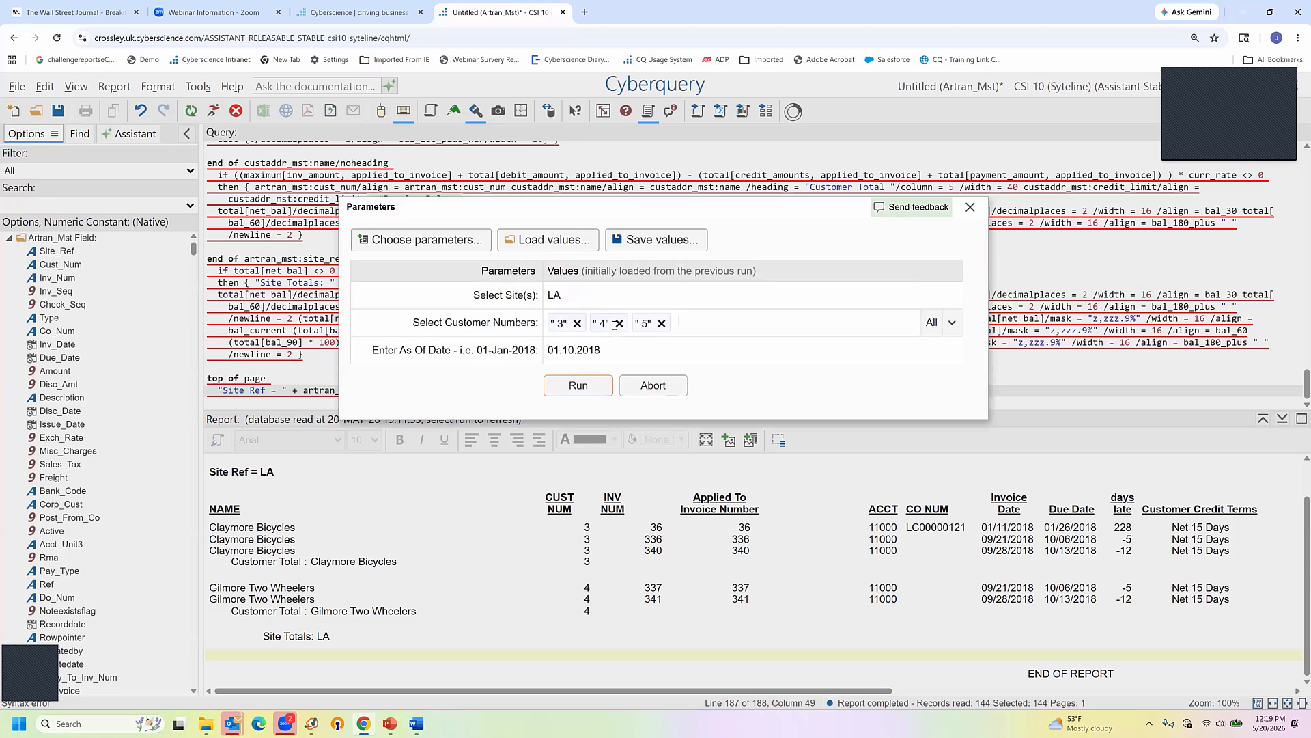
{"action": "left_click", "coordinate": [931, 324]}
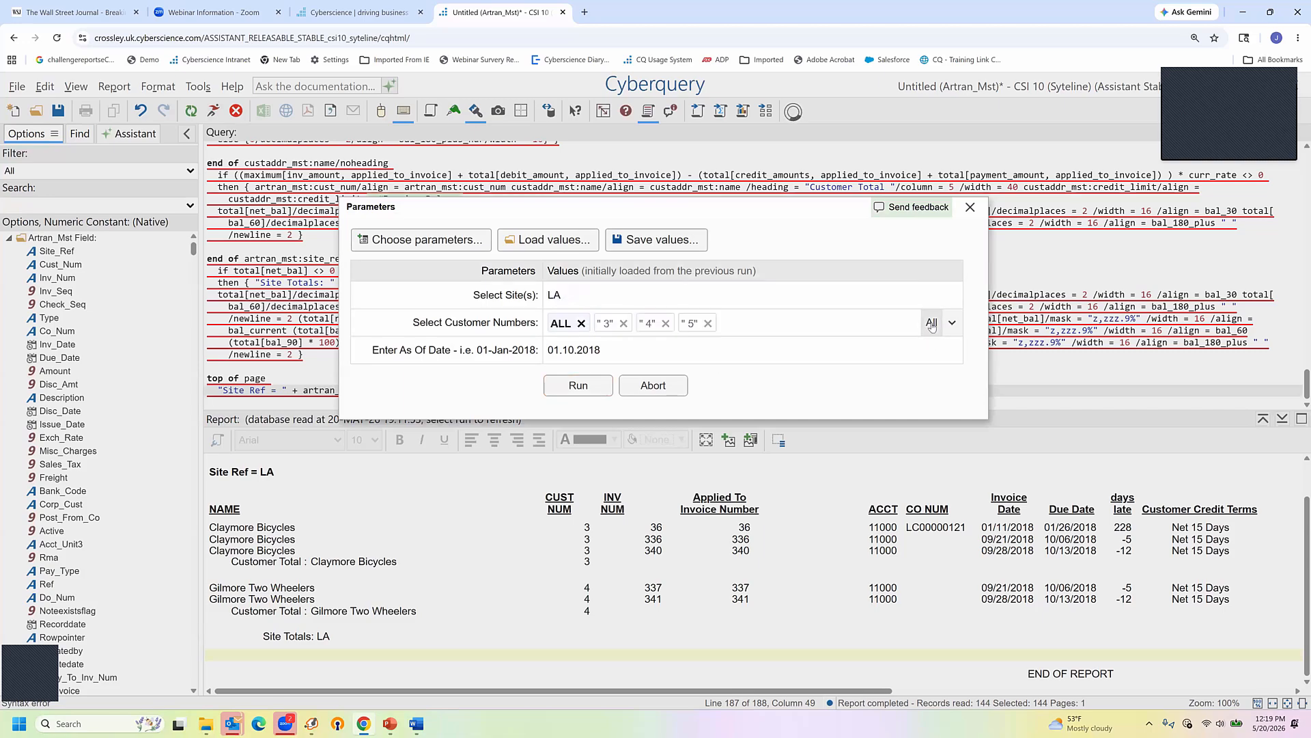
{"action": "left_click", "coordinate": [623, 324]}
{"action": "left_click", "coordinate": [623, 323]}
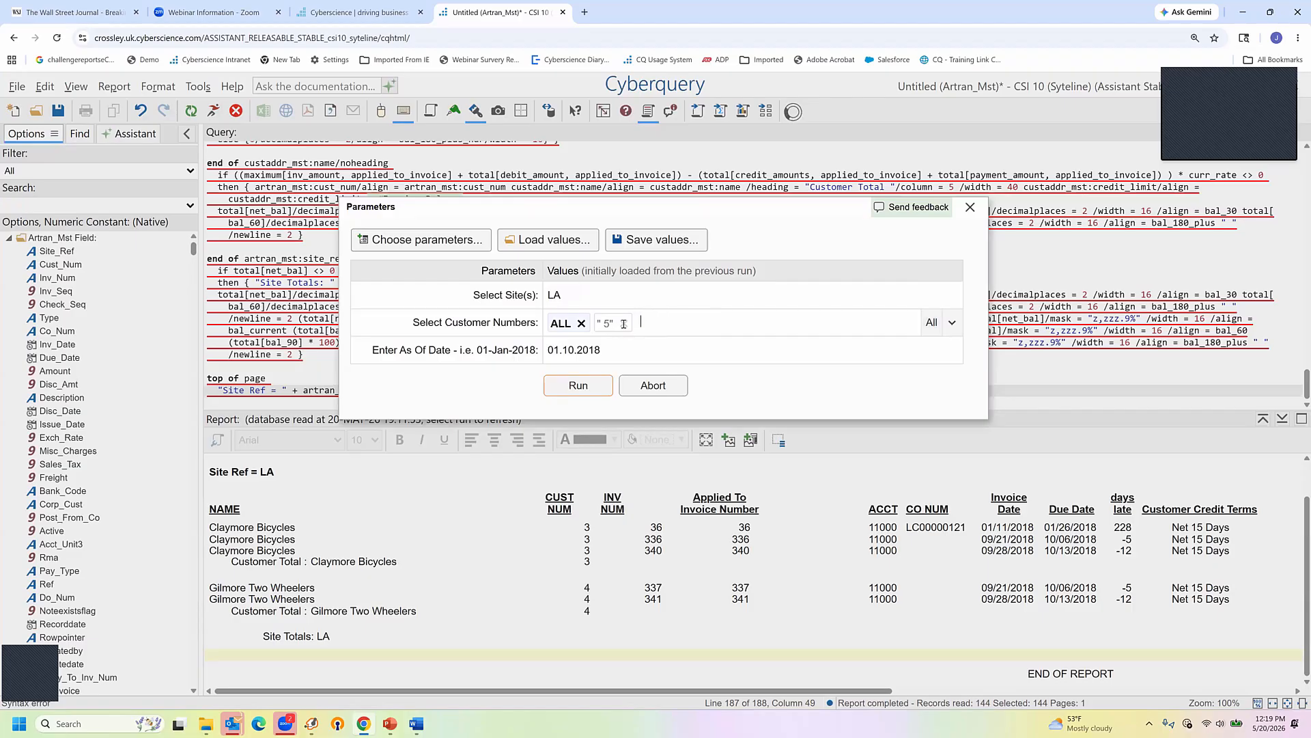
{"action": "left_click", "coordinate": [624, 324]}
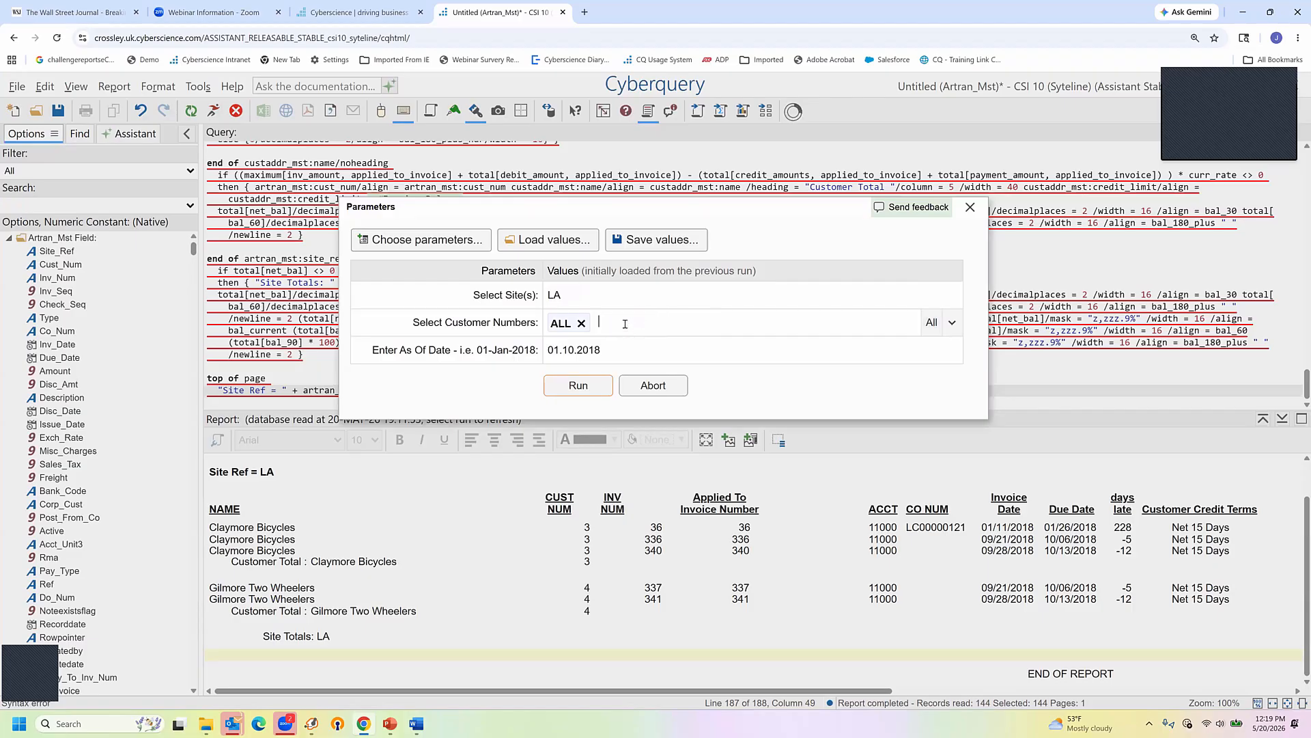
{"action": "left_click", "coordinate": [590, 384]}
{"action": "left_click", "coordinate": [590, 384]}
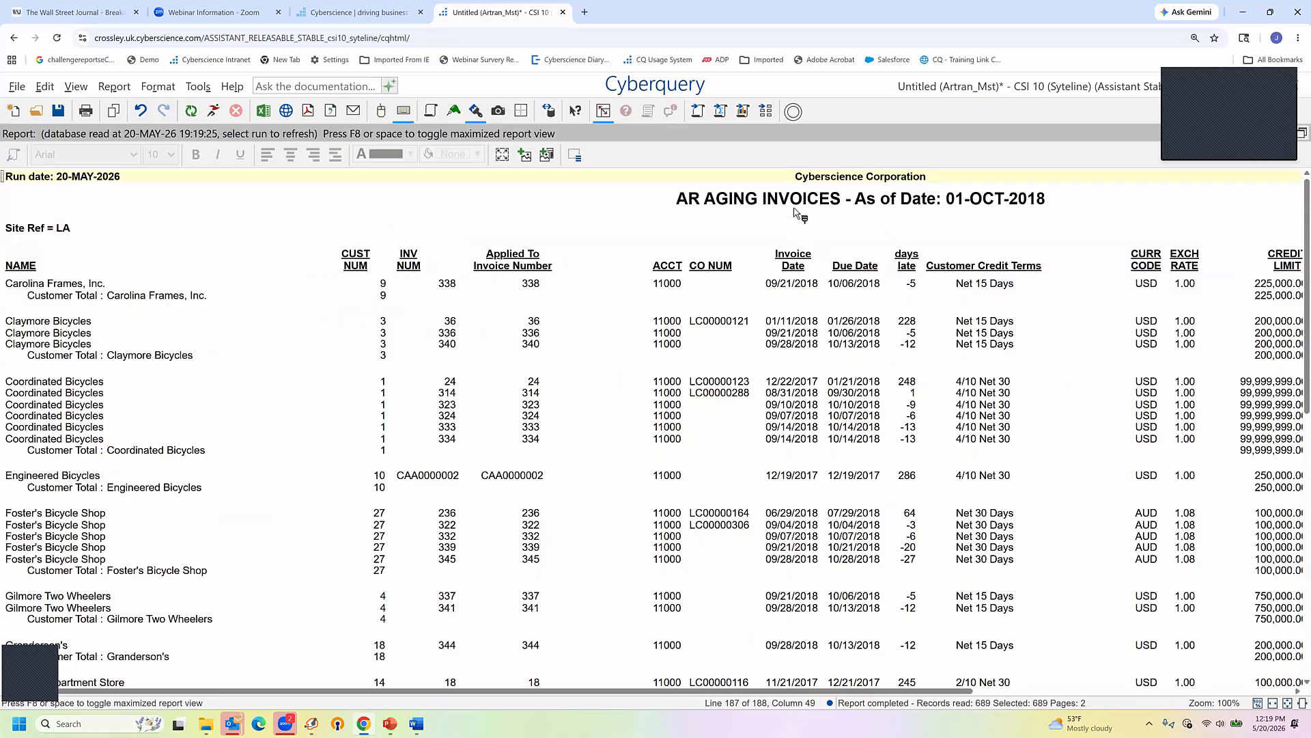
Step: Check the report title's date and the customer rows, and rerun the report with the As Of Date set to 01.01.2018
{"action": "left_click", "coordinate": [917, 205]}
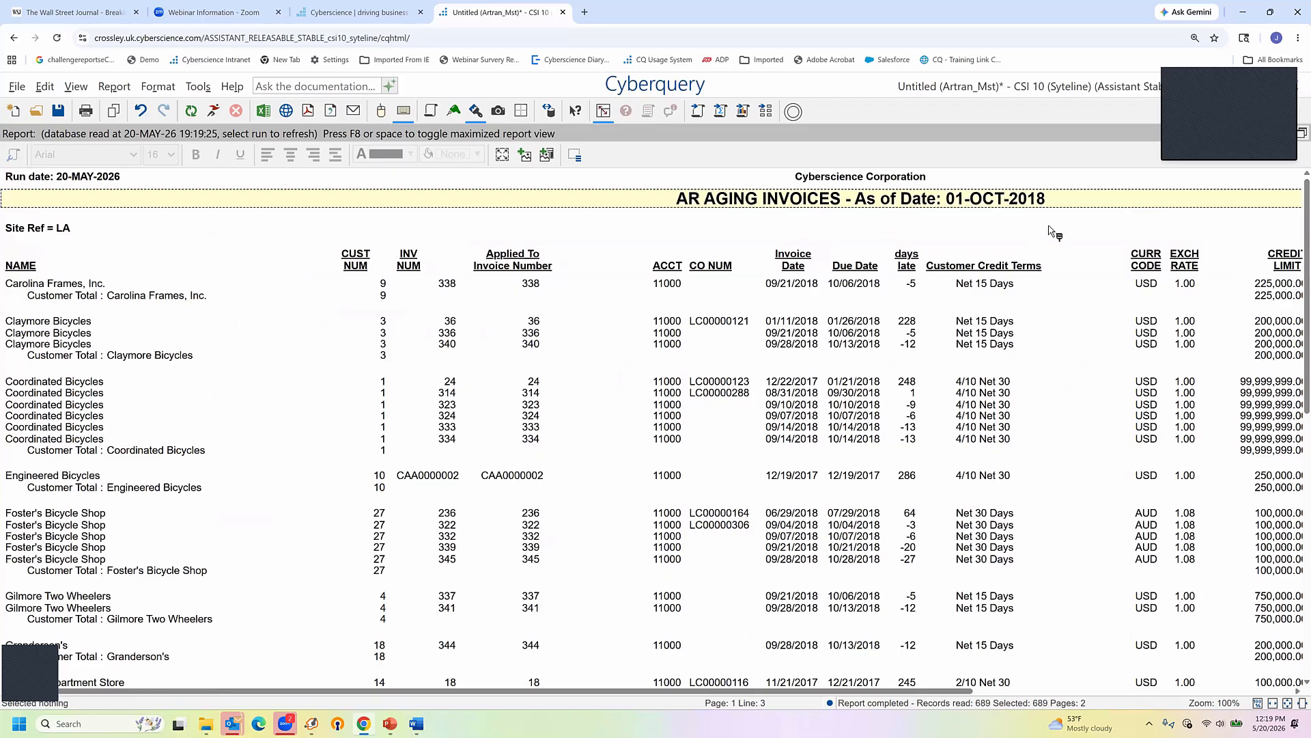
{"action": "scroll", "coordinate": [130, 322], "scroll_direction": "down", "scroll_amount": 2}
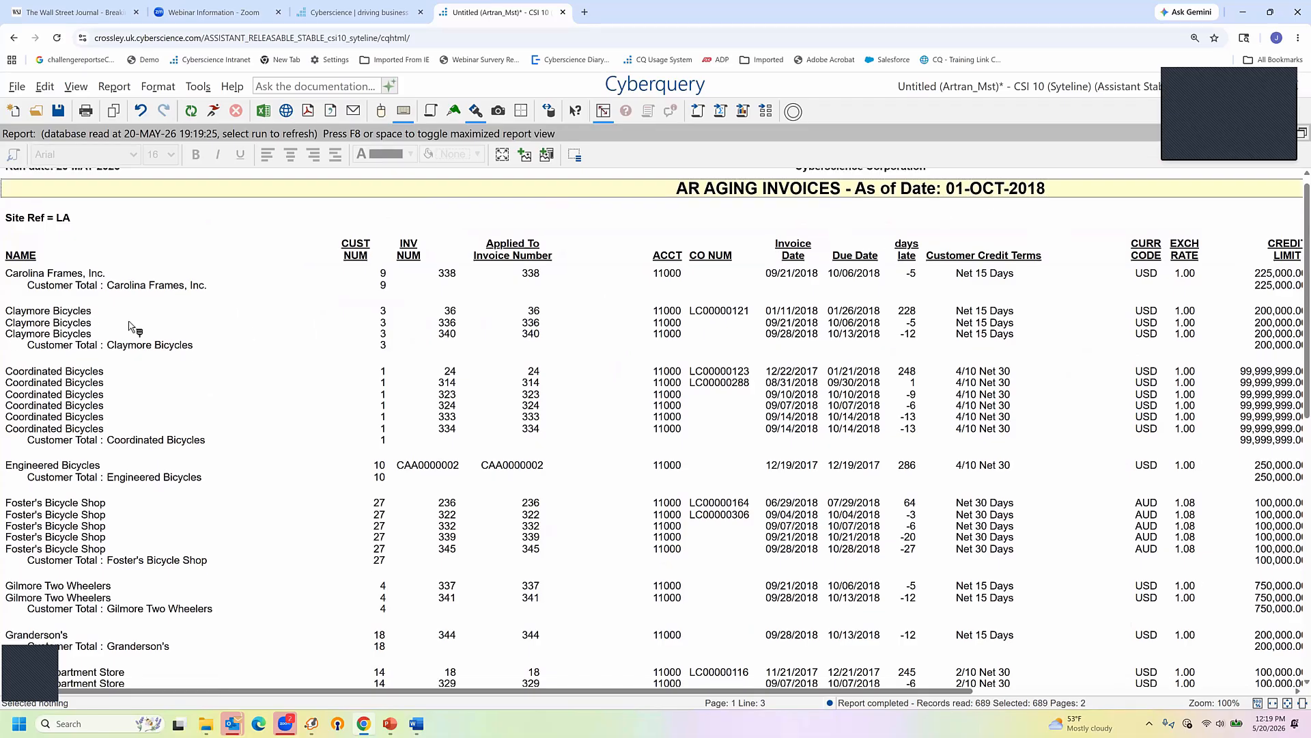
{"action": "scroll", "coordinate": [130, 324], "scroll_direction": "down", "scroll_amount": 3}
{"action": "scroll", "coordinate": [130, 324], "scroll_direction": "up", "scroll_amount": 4}
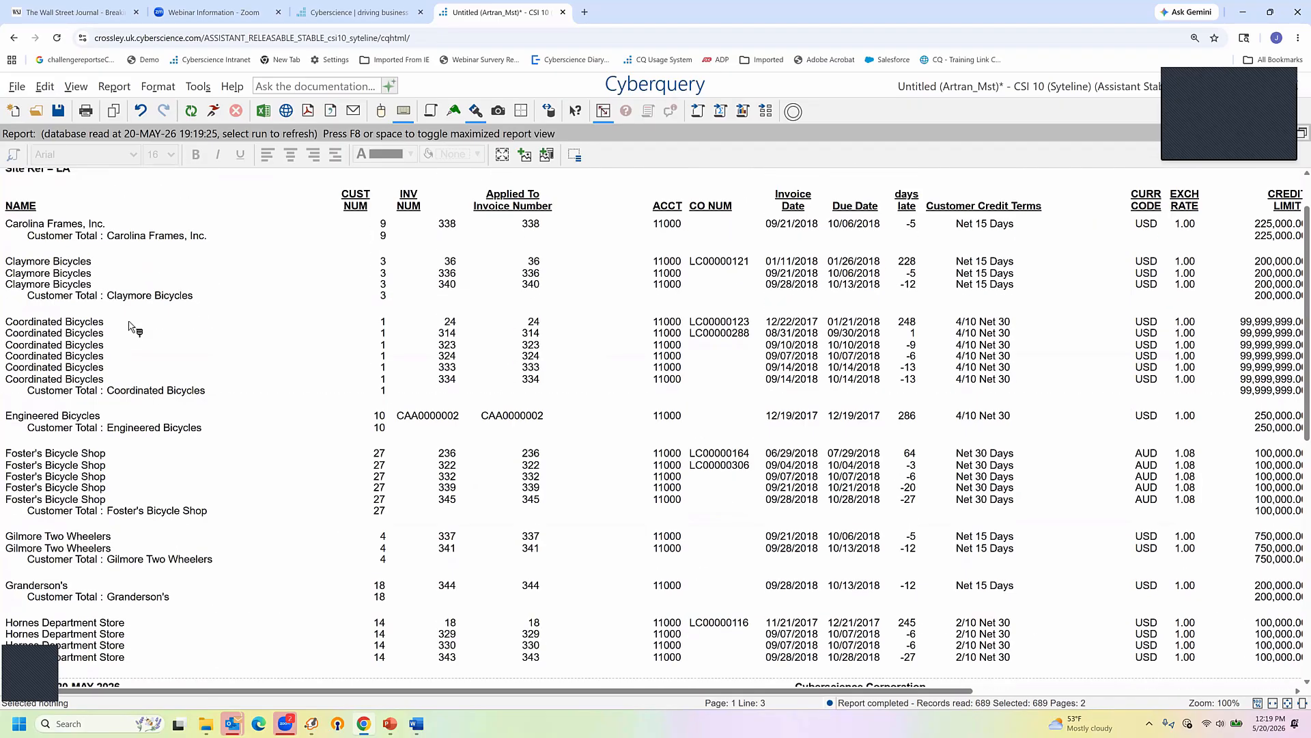
{"action": "left_click", "coordinate": [163, 323]}
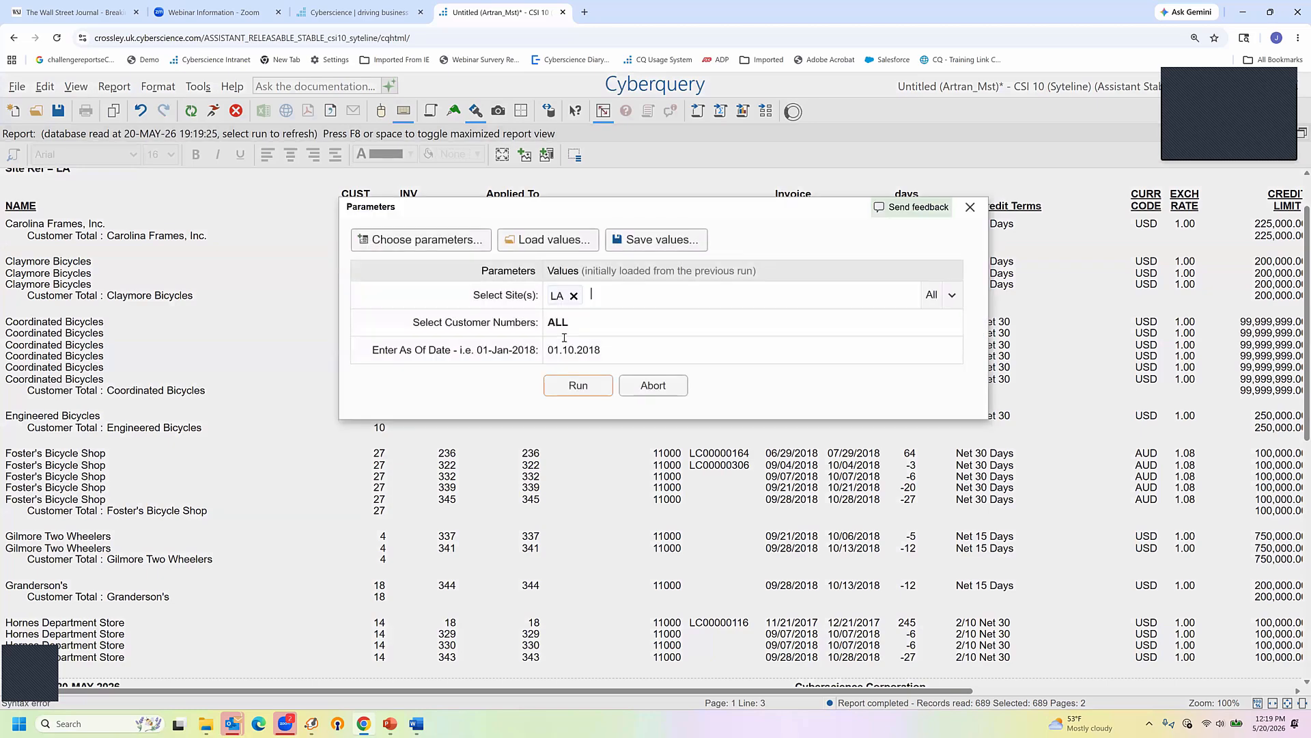
{"action": "left_click", "coordinate": [577, 353]}
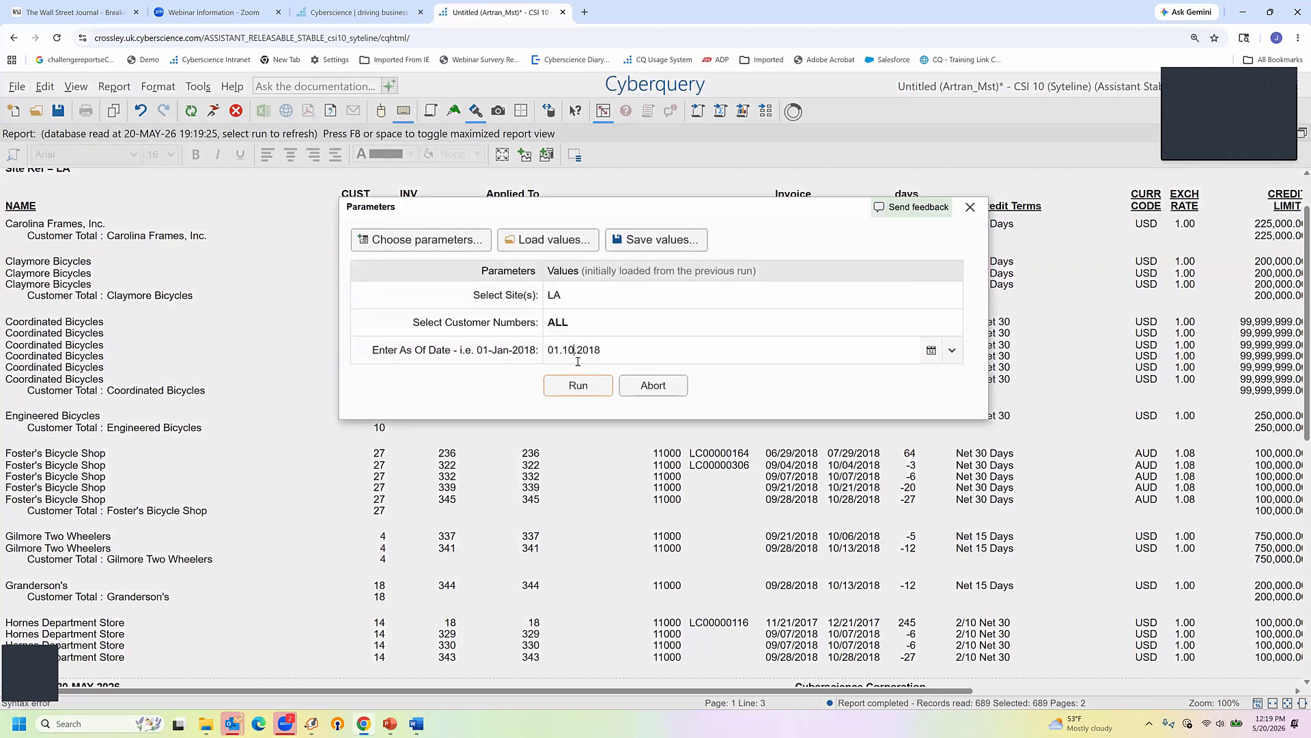
{"action": "key", "text": "BackSpace"}
{"action": "key", "text": "BackSpace"}
{"action": "type", "text": "01"}
{"action": "left_click", "coordinate": [567, 394]}
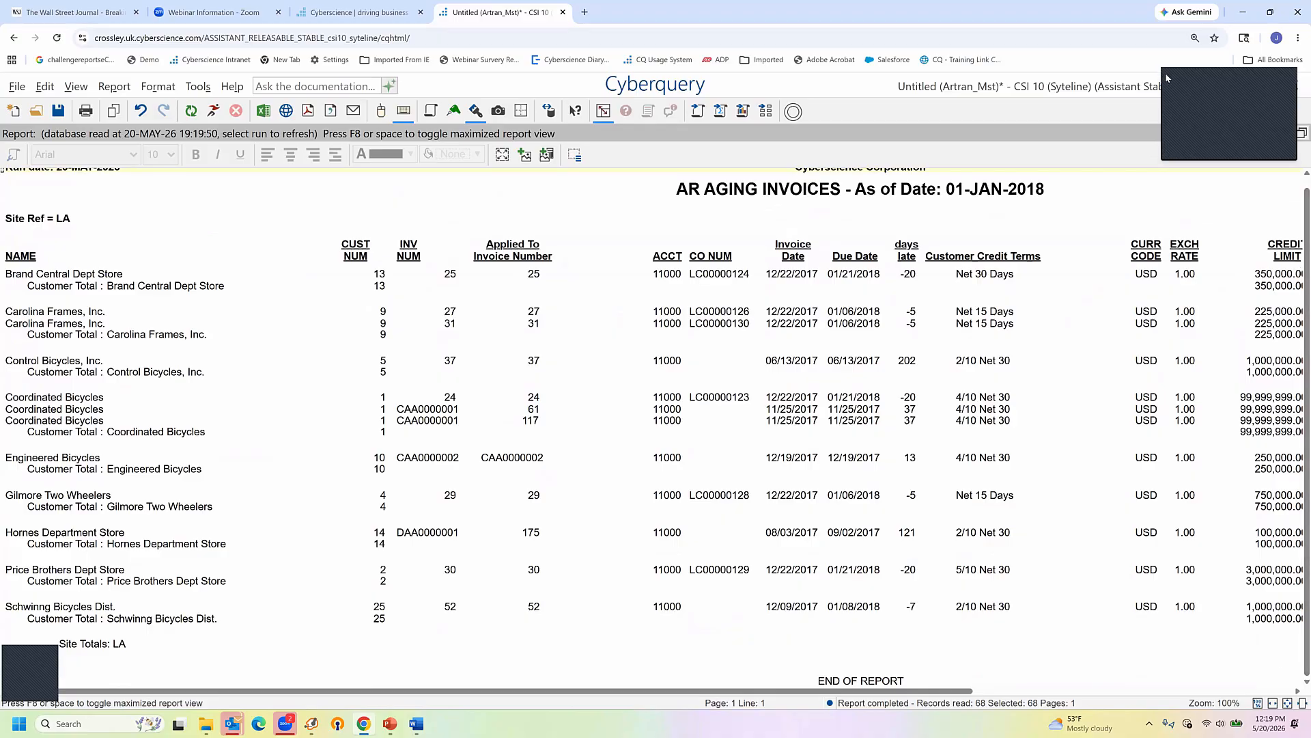
Step: Examine the report's aging columns and site percentage line, and return to the query's parameter and calculated field definitions
{"action": "left_click", "coordinate": [1282, 134]}
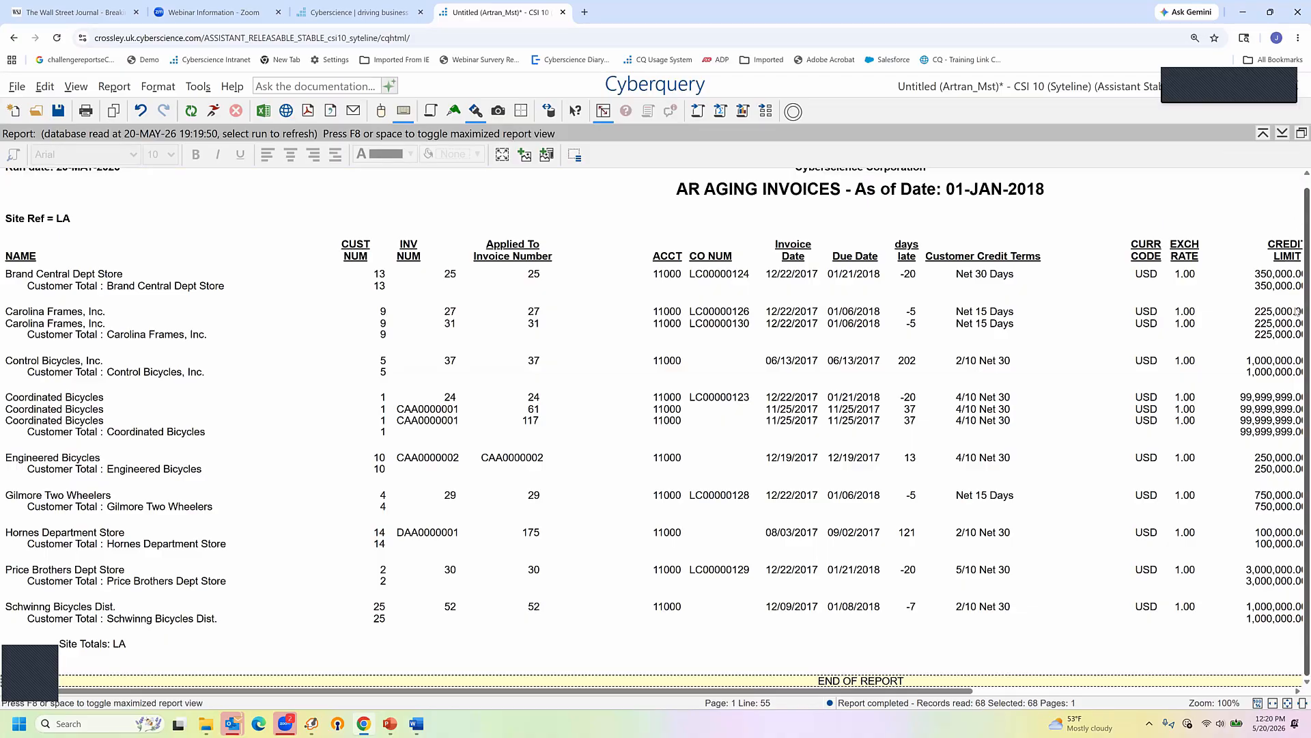
{"action": "left_click", "coordinate": [1171, 692]}
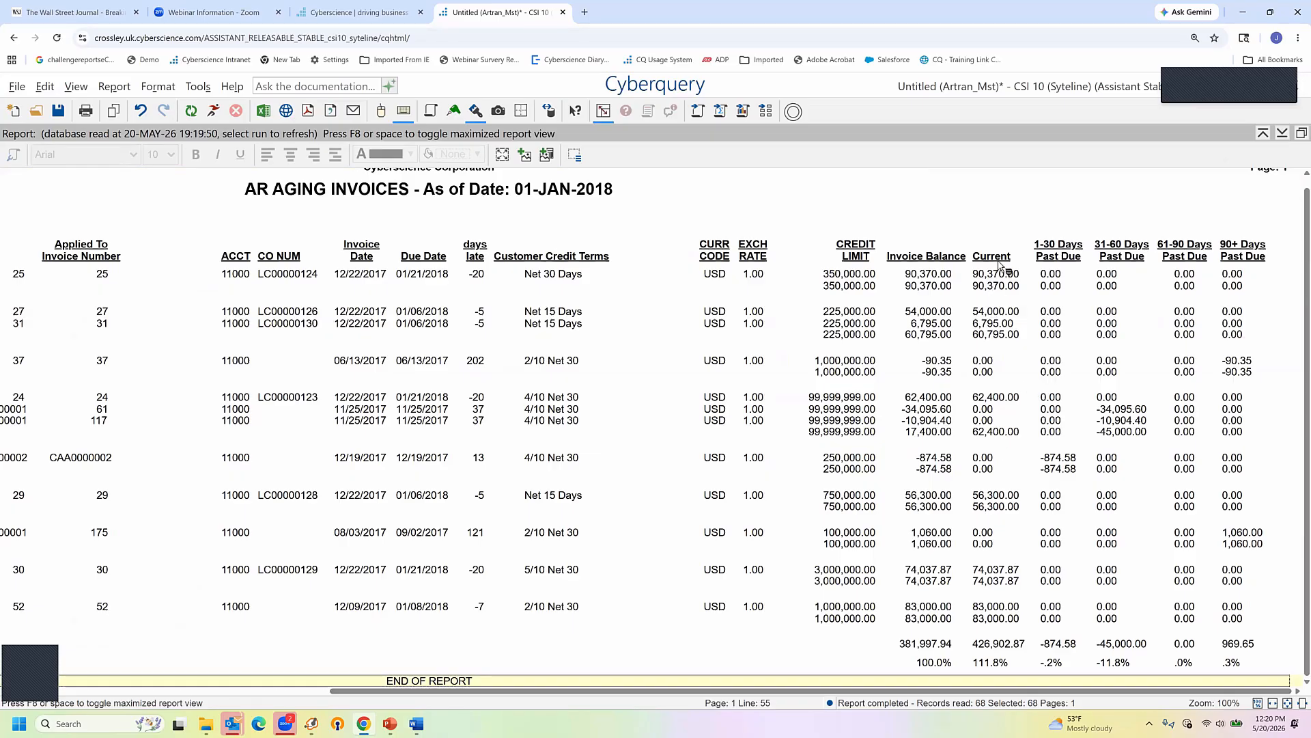
{"action": "left_click", "coordinate": [945, 664]}
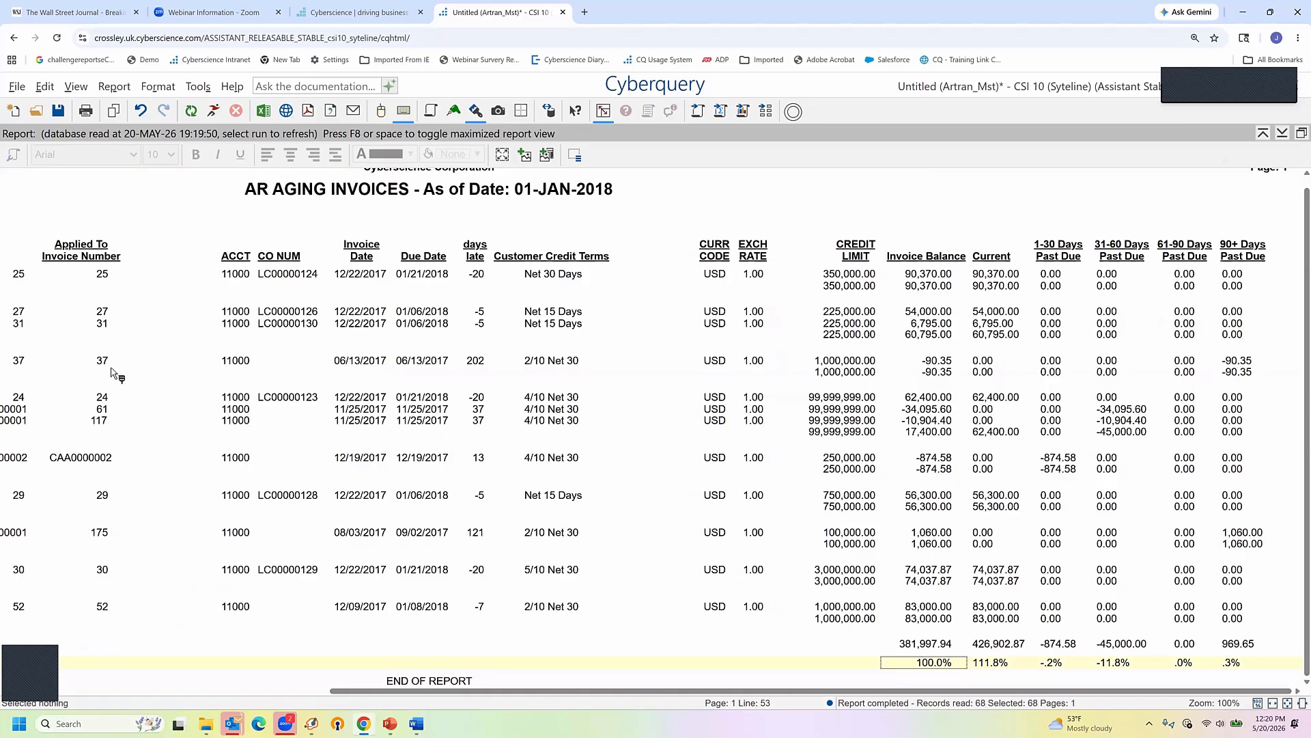
{"action": "key", "text": "F8"}
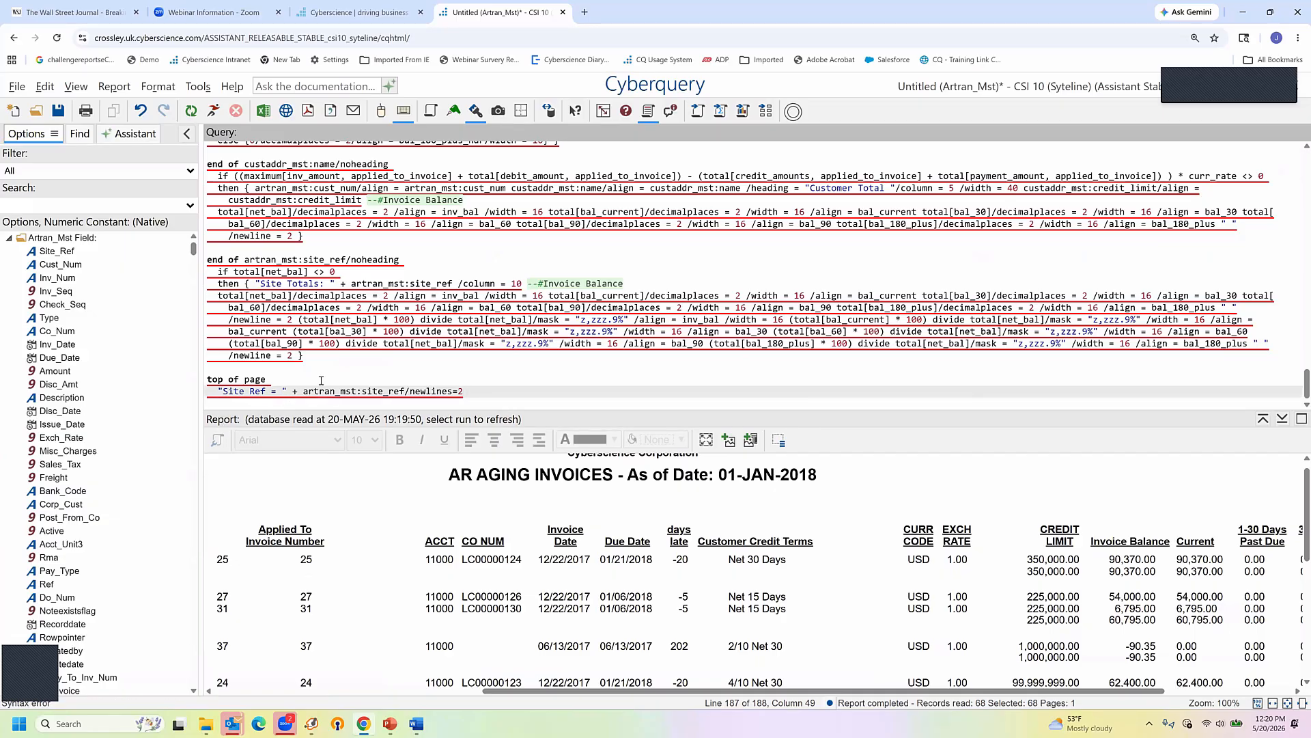
{"action": "scroll", "coordinate": [351, 253], "scroll_direction": "up", "scroll_amount": 20}
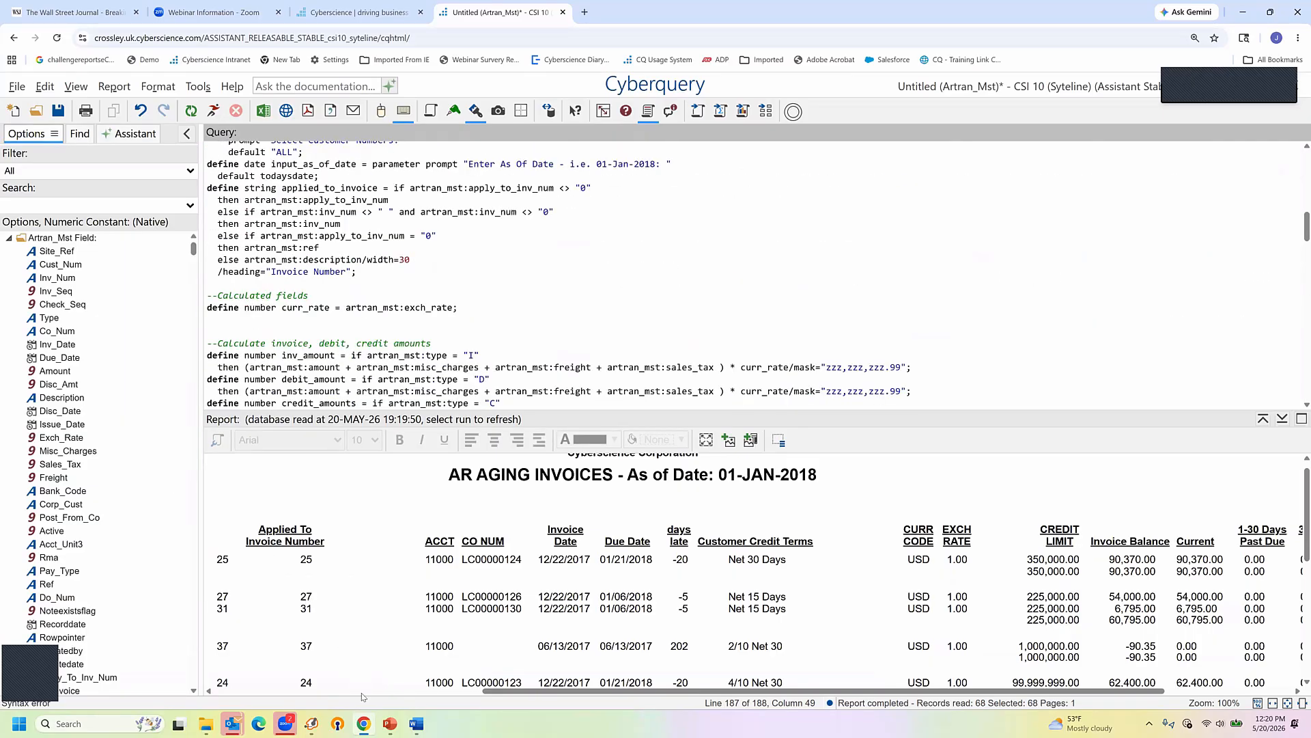
Step: Switch to the PowerPoint presentation, start the slide show from the Cyberquery Demonstration slide and advance to Key Takeaways
{"action": "left_click", "coordinate": [388, 724]}
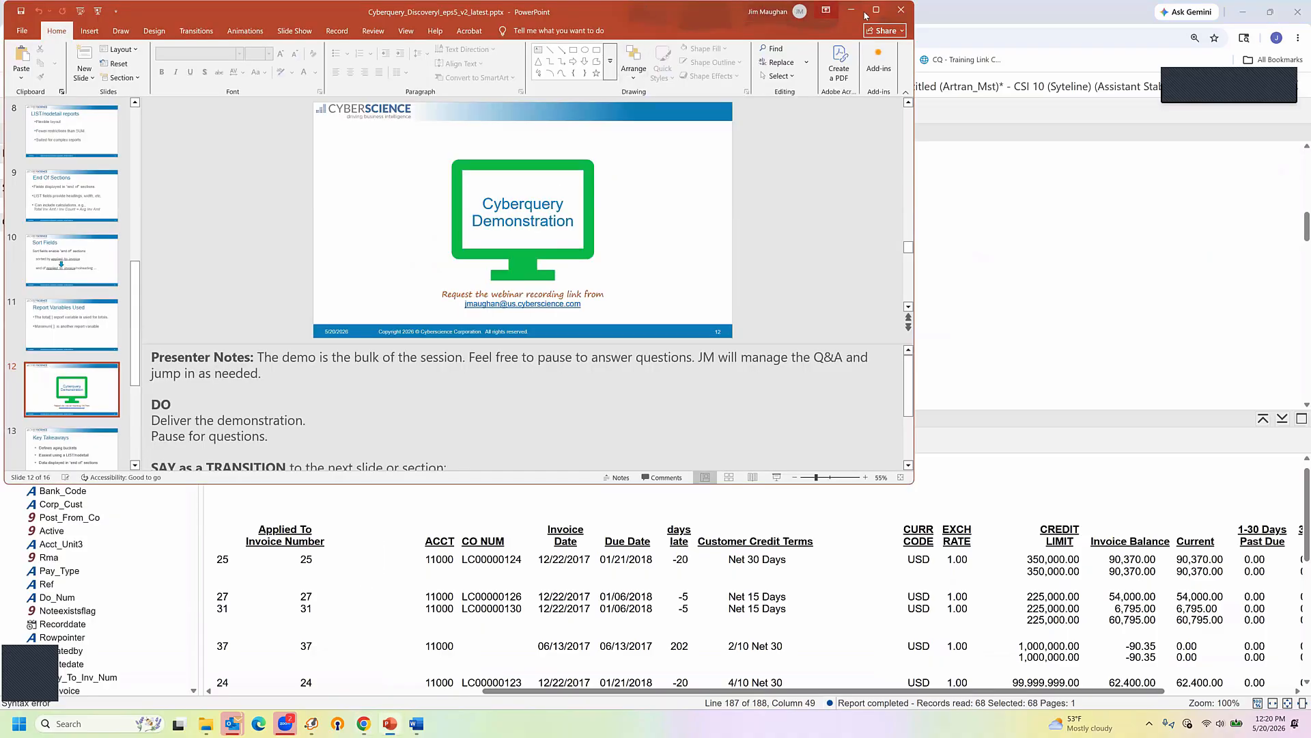
{"action": "left_click", "coordinate": [98, 11]}
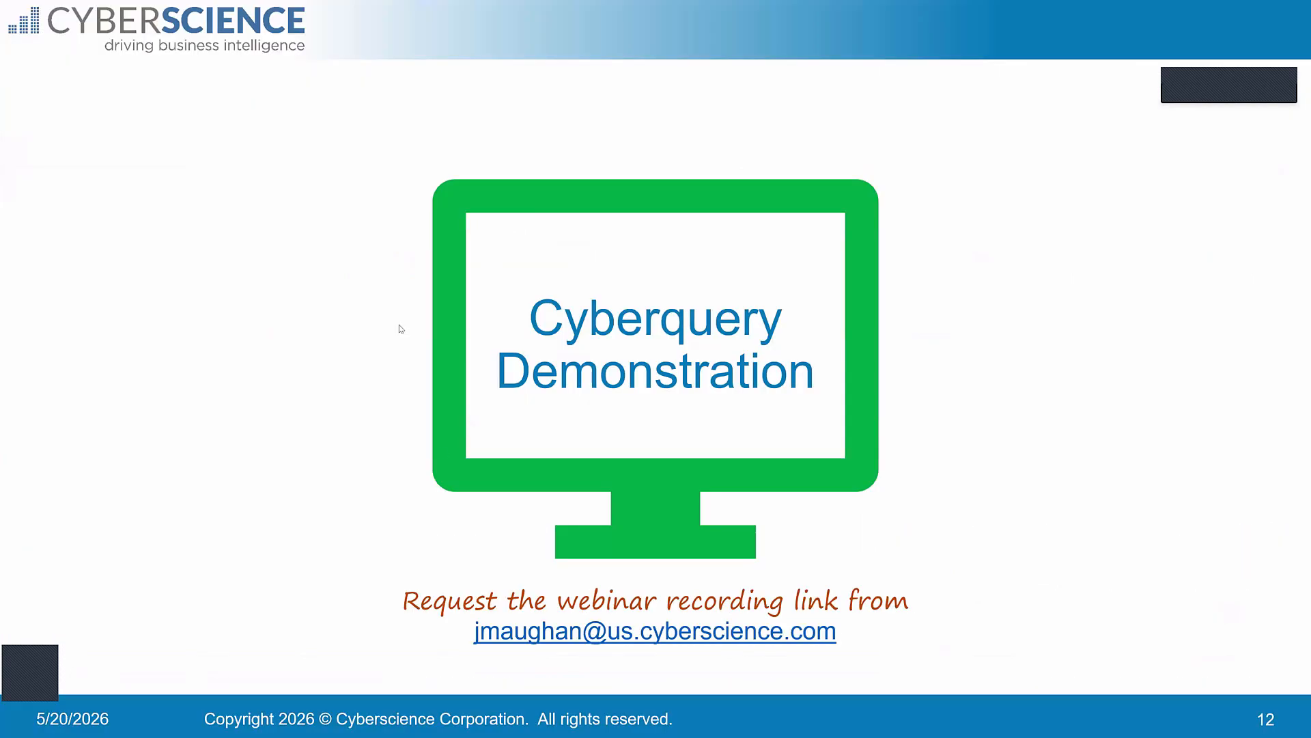
{"action": "left_click", "coordinate": [441, 522]}
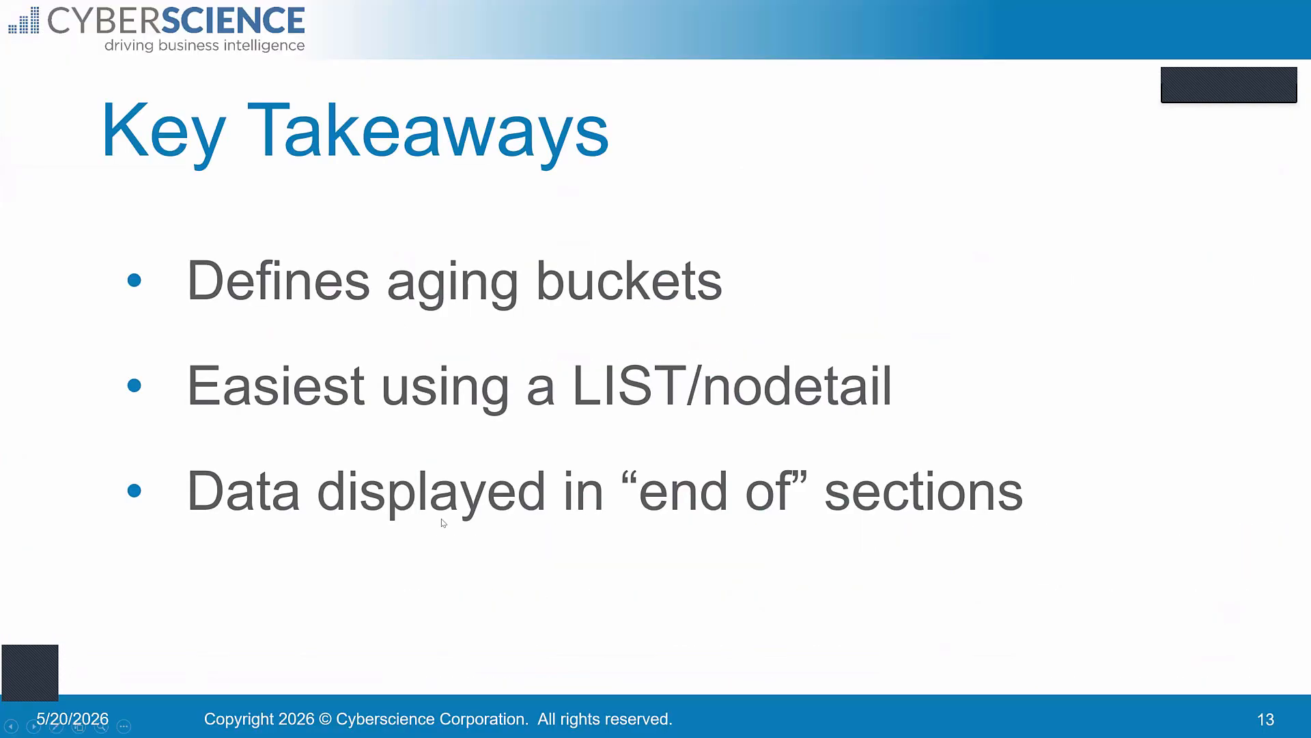